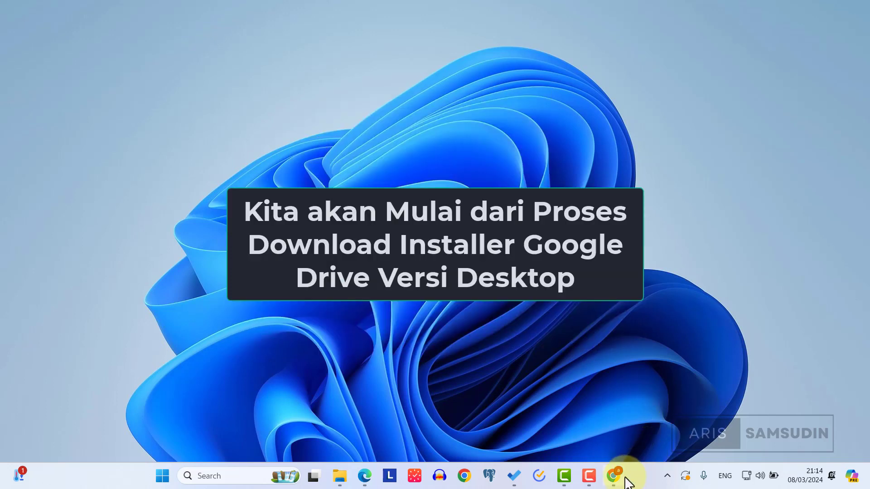
Step: Open Chrome, load google.com and search for 'google drive'
{"action": "mouse_move", "coordinate": [622, 478]}
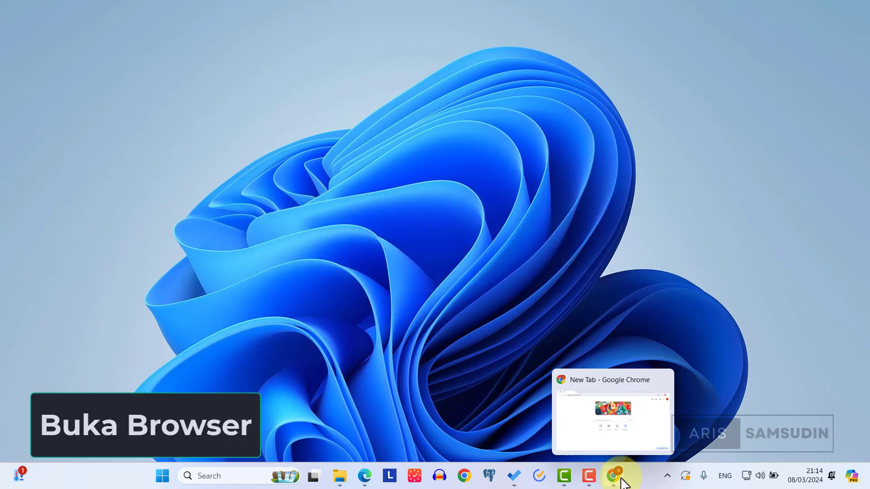
{"action": "left_click", "coordinate": [622, 482]}
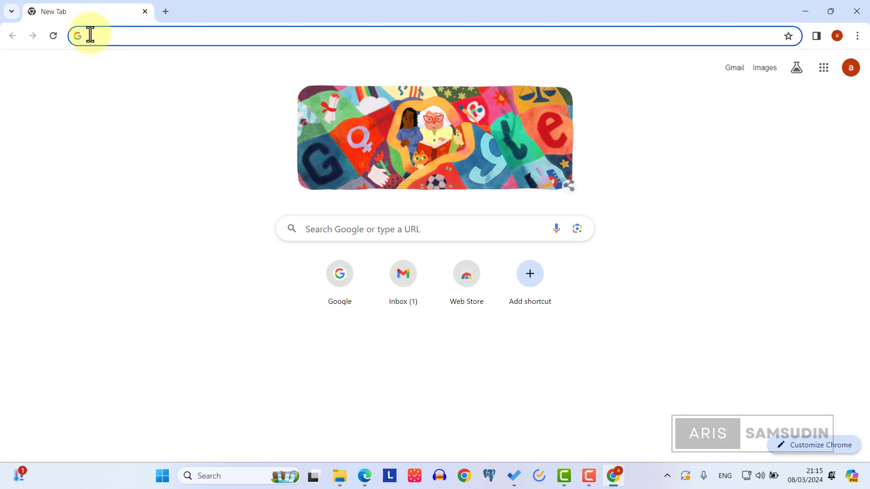
{"action": "type", "text": "google.com"}
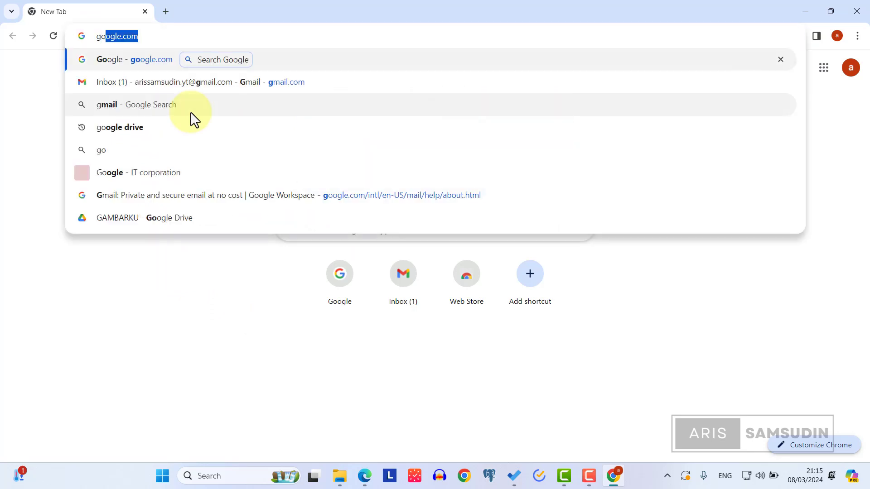
{"action": "key", "text": "Return"}
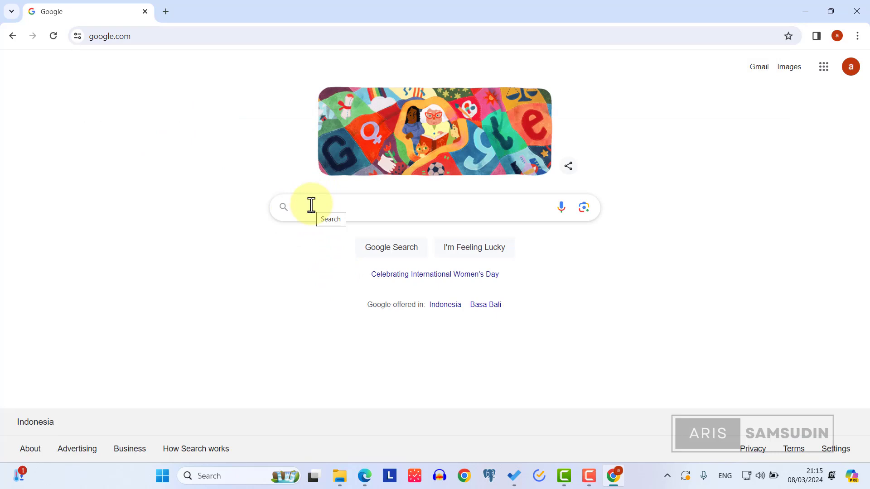
{"action": "type", "text": "google drive"}
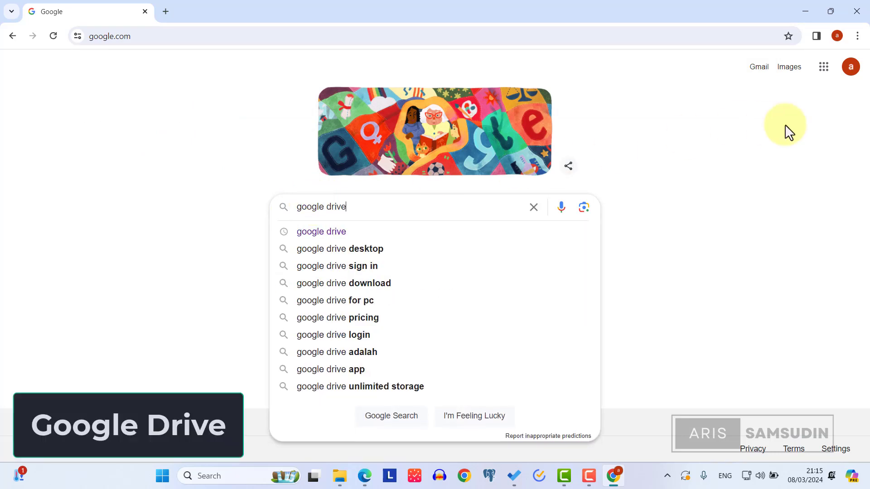
{"action": "key", "text": "Return"}
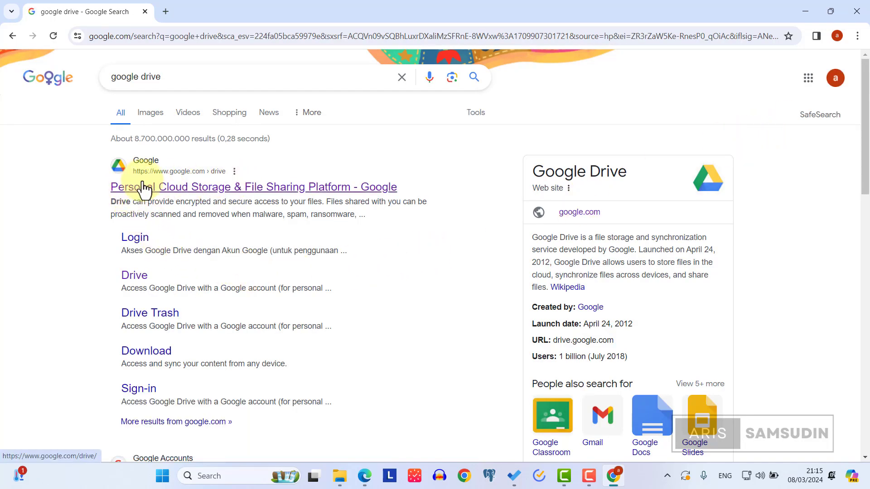
Step: Download GoogleDriveSetup.exe from the Google Drive download page and check the download's progress
{"action": "left_click", "coordinate": [186, 198]}
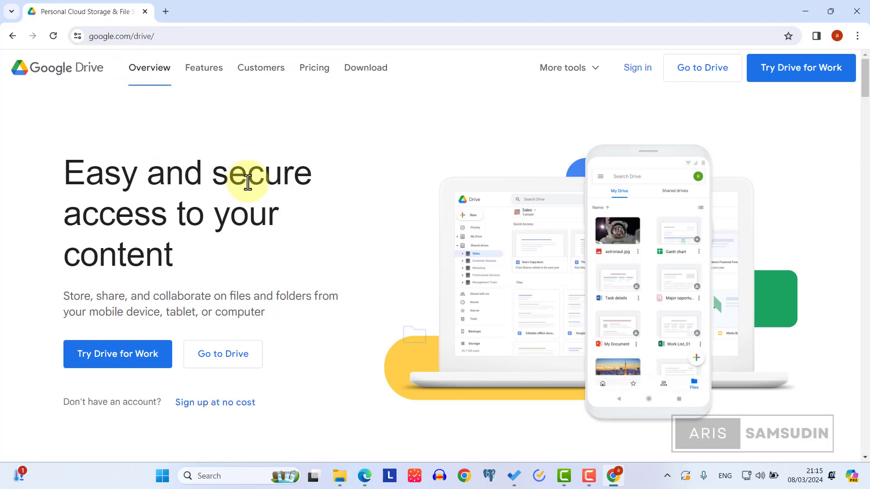
{"action": "left_click", "coordinate": [365, 70]}
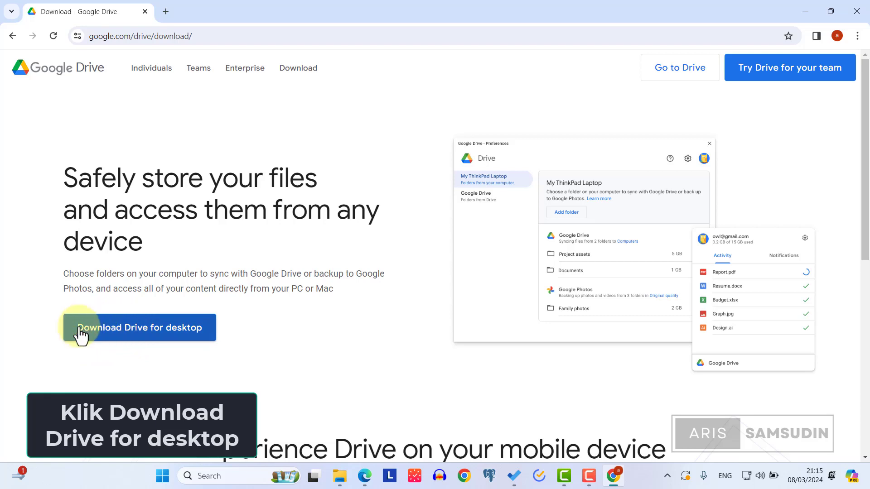
{"action": "left_click", "coordinate": [175, 330]}
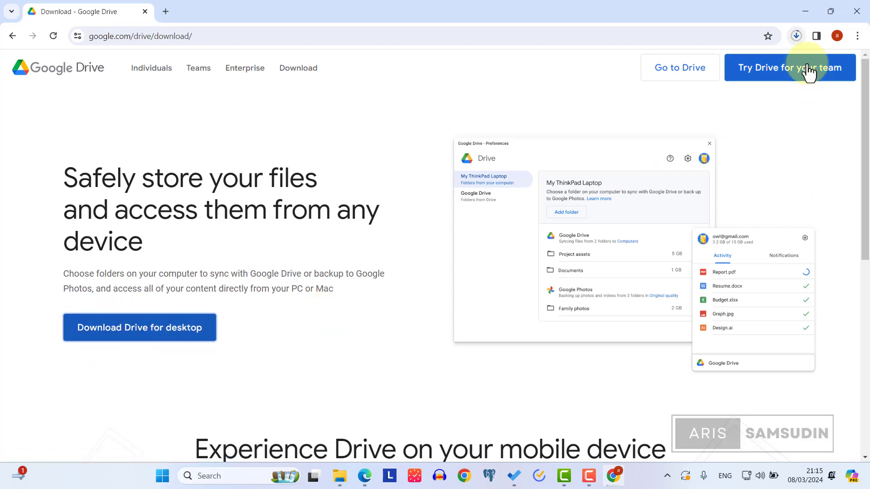
{"action": "left_click", "coordinate": [798, 37]}
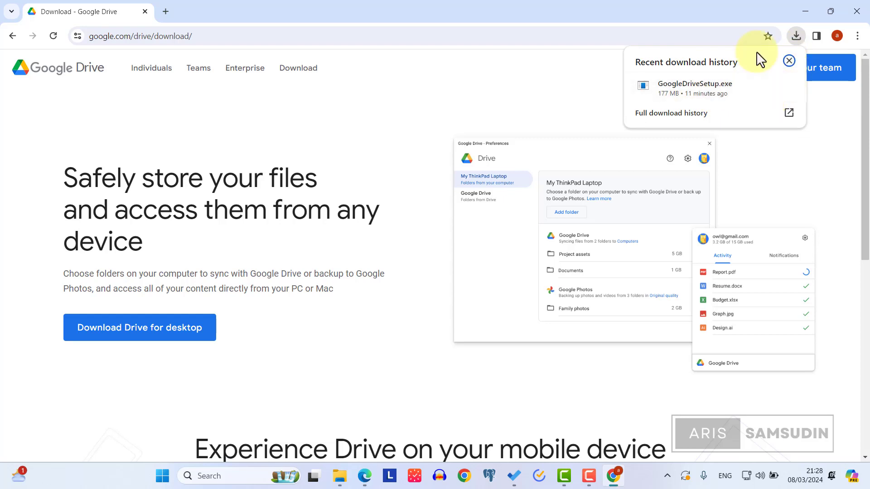
Step: Show the downloaded GoogleDriveSetup.exe in its Windows Downloads folder via Chrome's Downloads page
{"action": "left_click", "coordinate": [588, 127]}
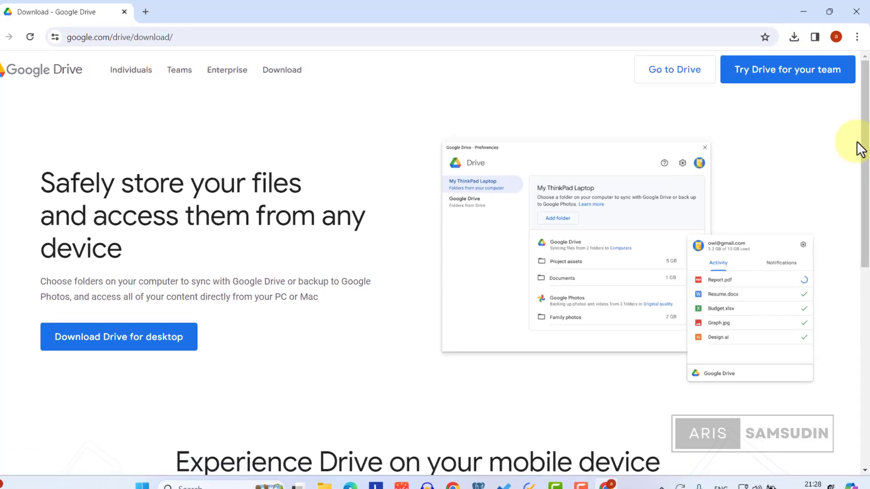
{"action": "left_click", "coordinate": [857, 37]}
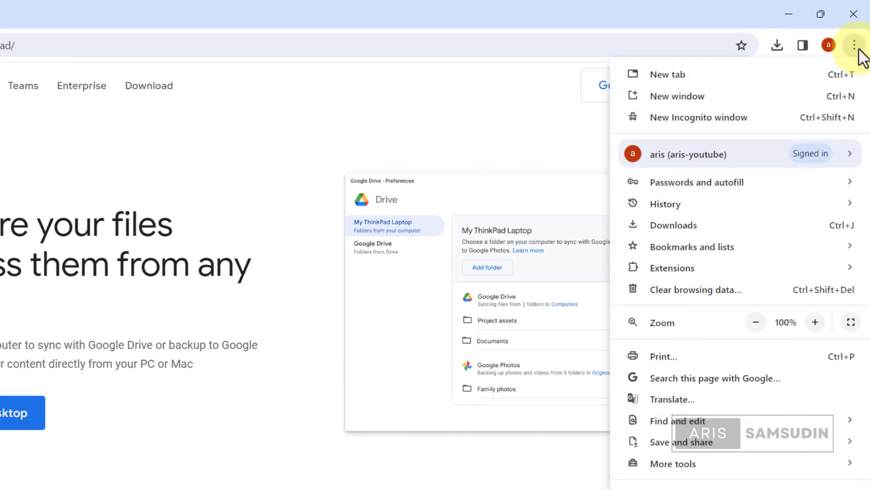
{"action": "left_click", "coordinate": [697, 224]}
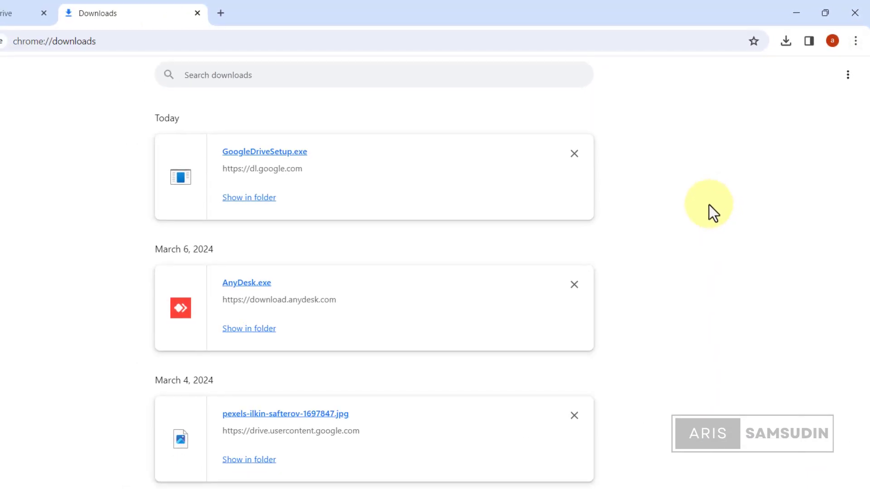
{"action": "left_click", "coordinate": [245, 203]}
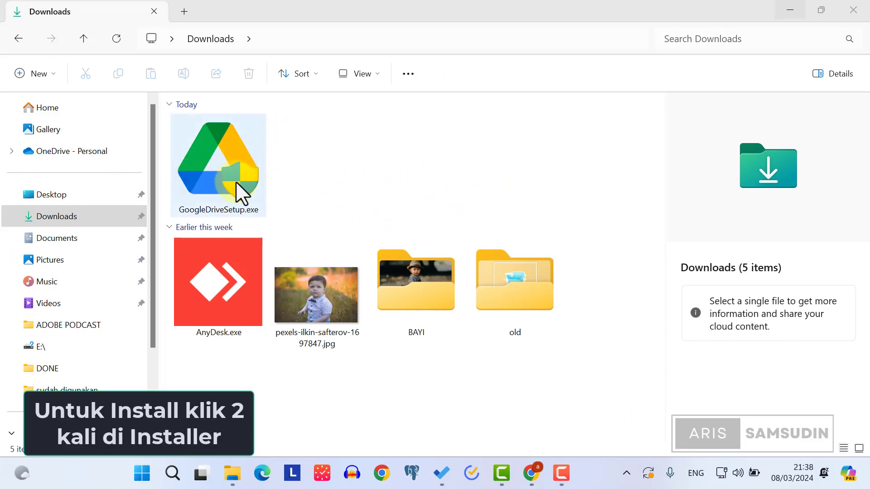
Step: Run GoogleDriveSetup.exe and install it with the desktop application shortcut option ticked
{"action": "double_click", "coordinate": [221, 162]}
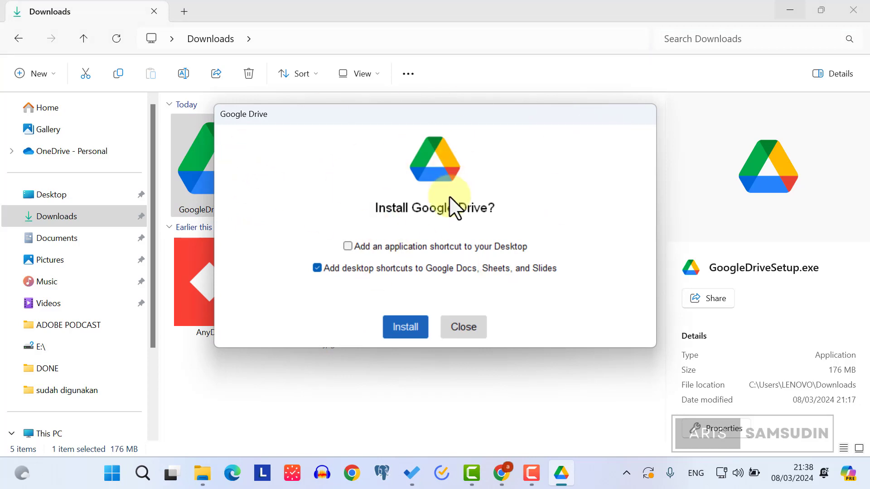
{"action": "left_click", "coordinate": [347, 246]}
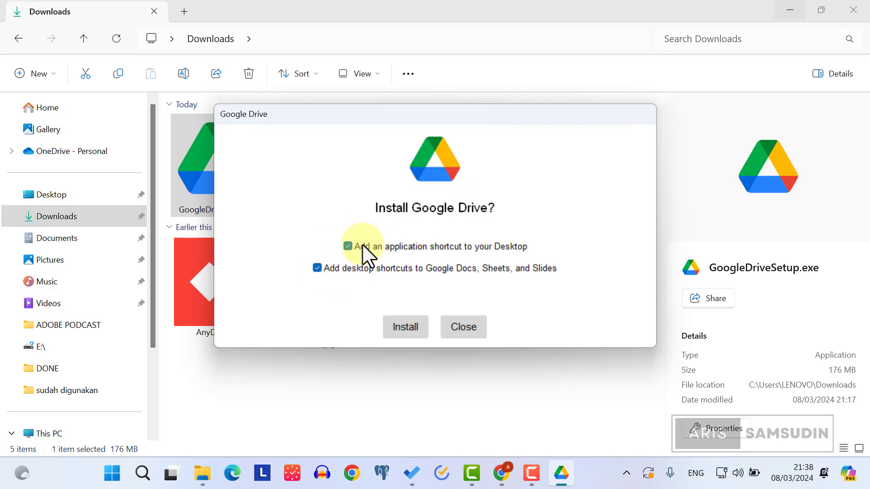
{"action": "left_click", "coordinate": [398, 328]}
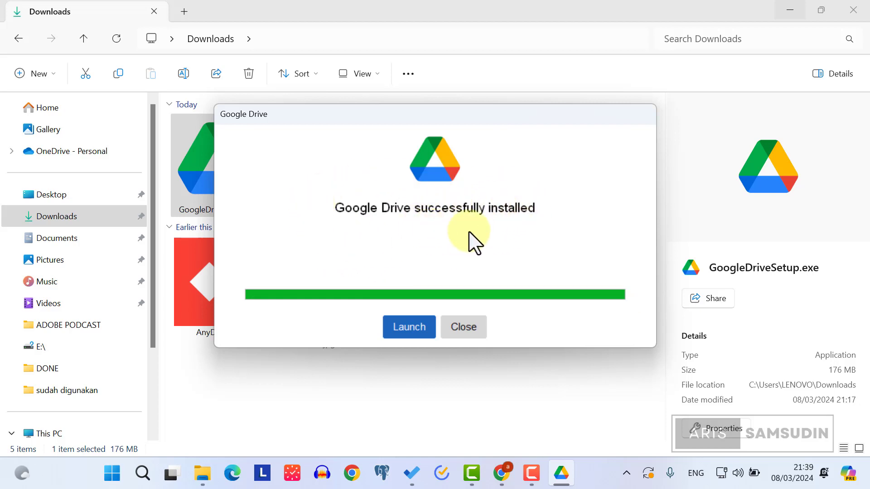
Step: Launch Google Drive, get past the welcome screen and start signing in
{"action": "left_click", "coordinate": [409, 330]}
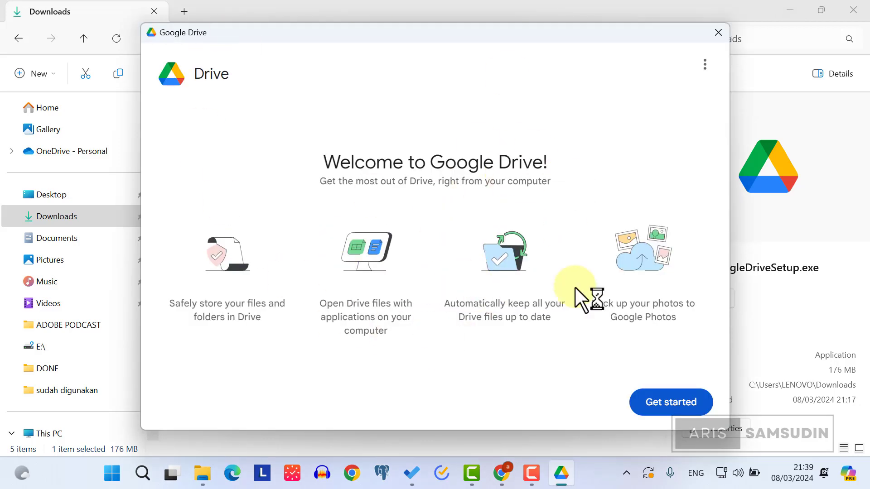
{"action": "left_click", "coordinate": [635, 402]}
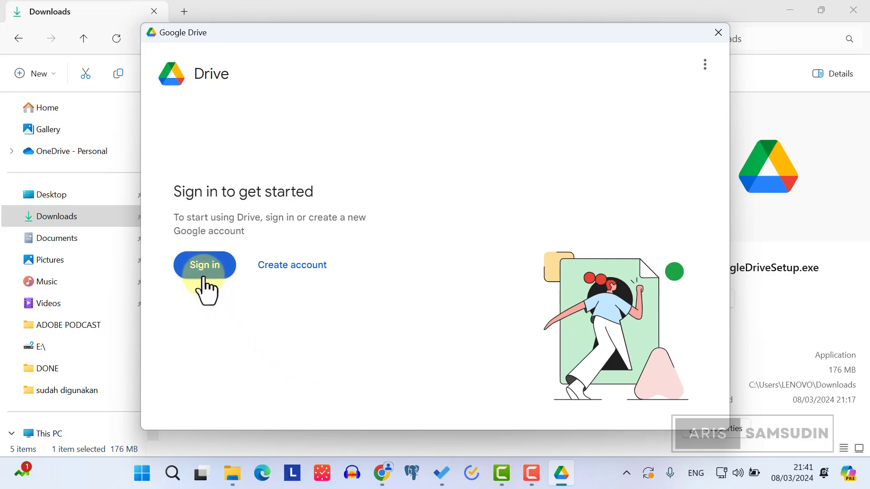
{"action": "left_click", "coordinate": [203, 266]}
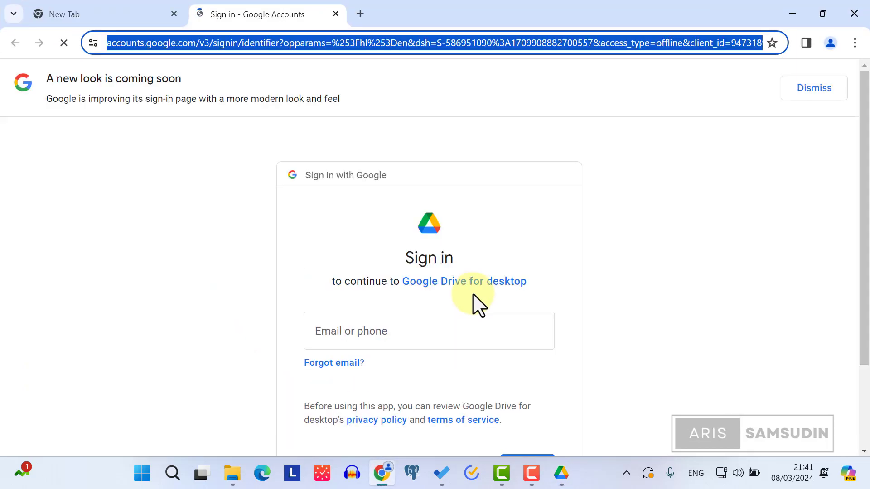
Step: Enter the Google account's e-mail address and continue
{"action": "scroll", "coordinate": [684, 268], "scroll_direction": "down", "scroll_amount": 1}
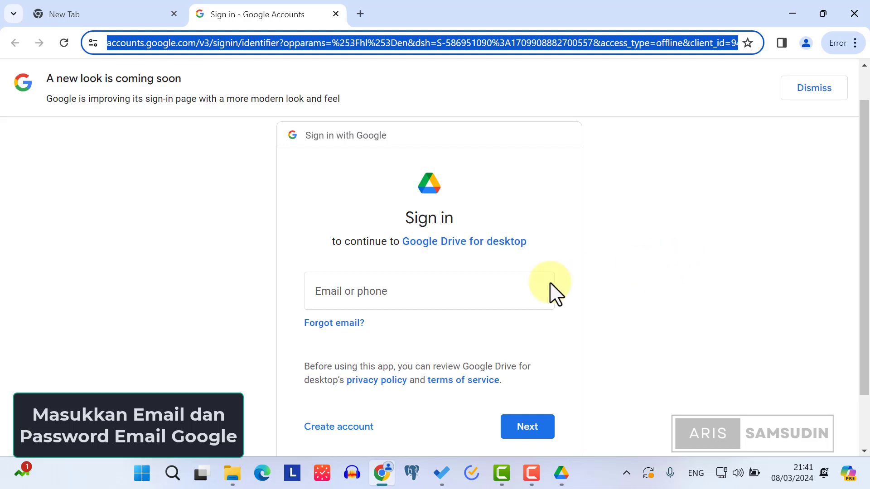
{"action": "left_click", "coordinate": [412, 292]}
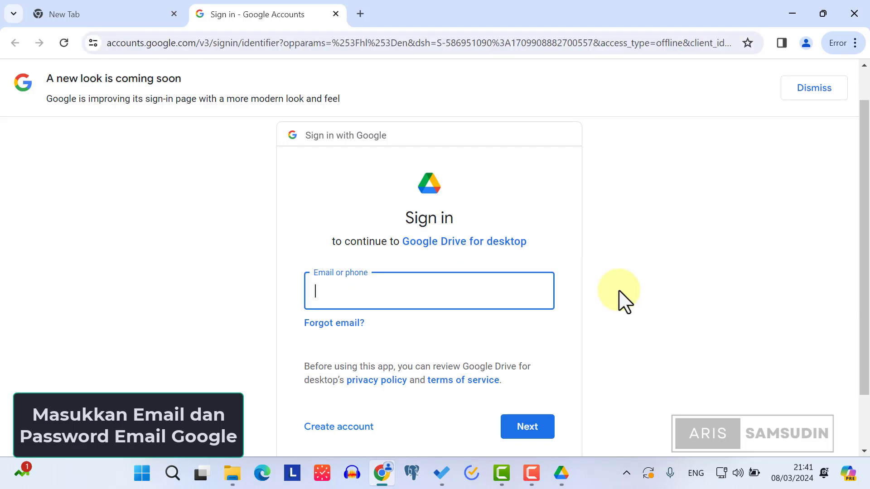
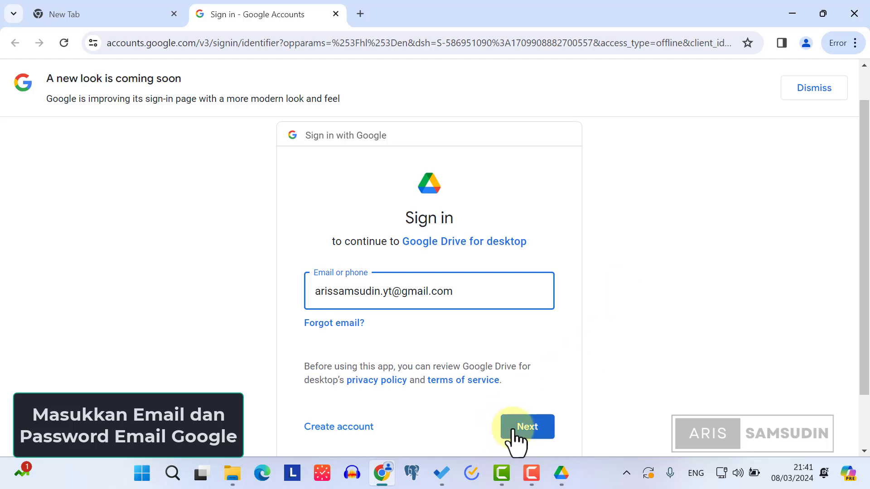
{"action": "left_click", "coordinate": [522, 429]}
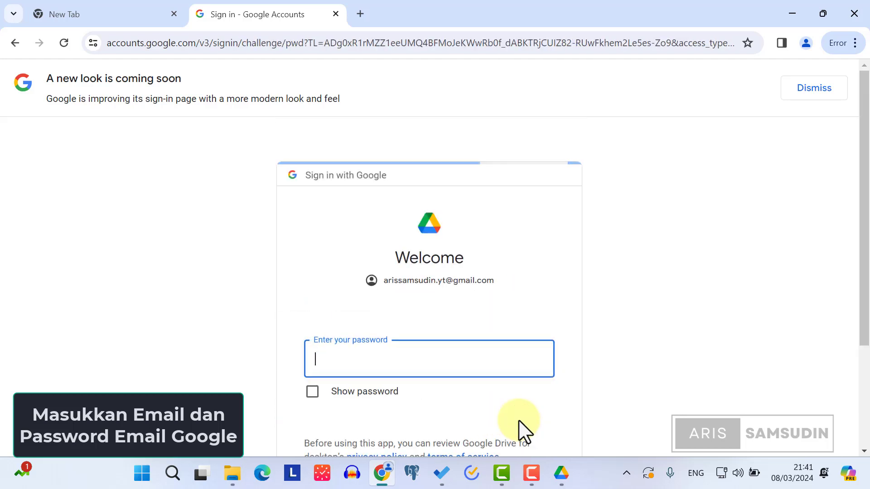
Step: Submit the password, allow Drive for desktop to sign in, and bring up its welcome window
{"action": "scroll", "coordinate": [562, 246], "scroll_direction": "down", "scroll_amount": 3}
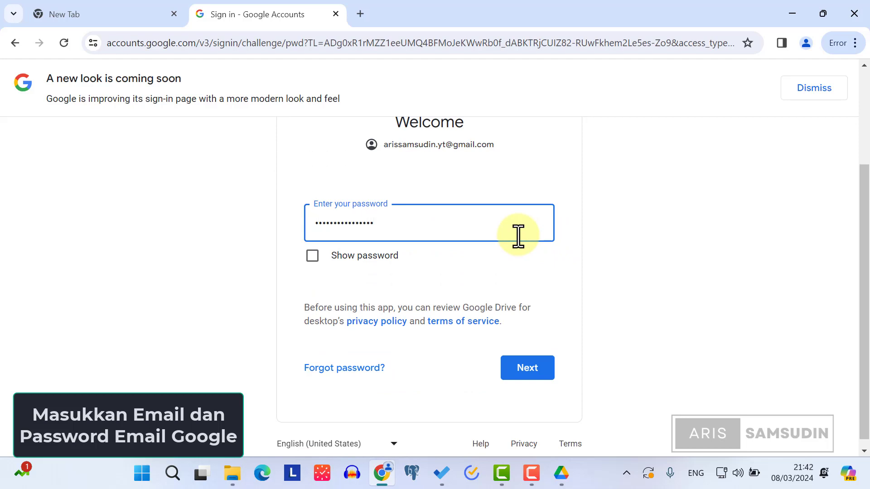
{"action": "left_click", "coordinate": [522, 374]}
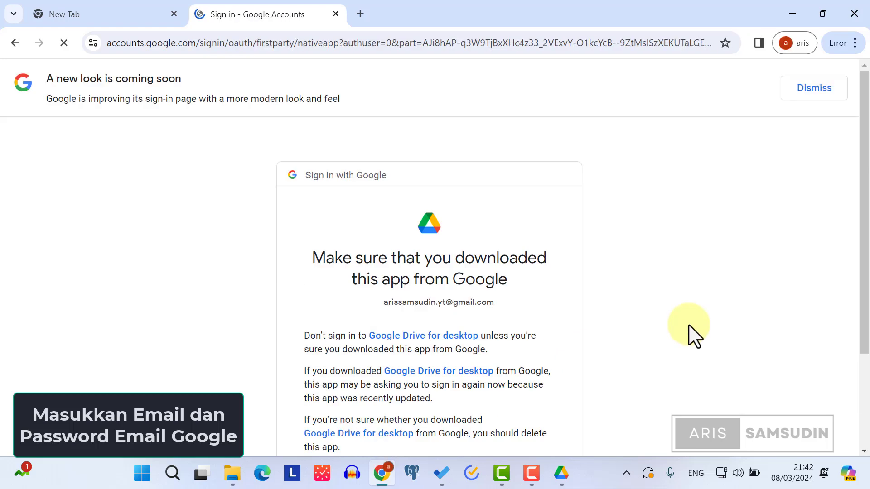
{"action": "scroll", "coordinate": [666, 333], "scroll_direction": "down", "scroll_amount": 3}
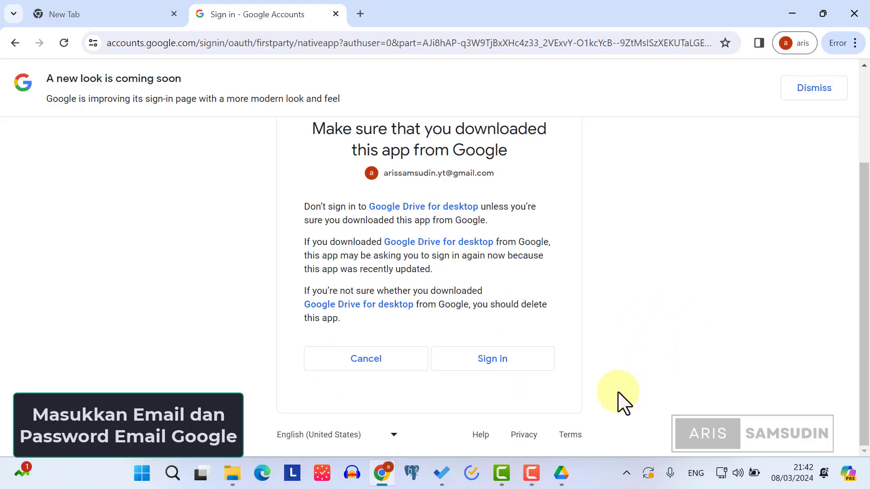
{"action": "left_click", "coordinate": [474, 365]}
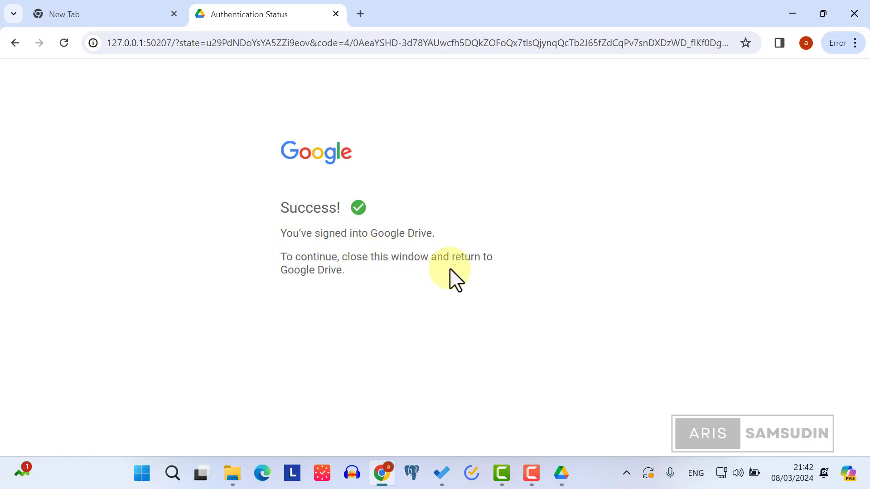
{"action": "left_click", "coordinate": [561, 474]}
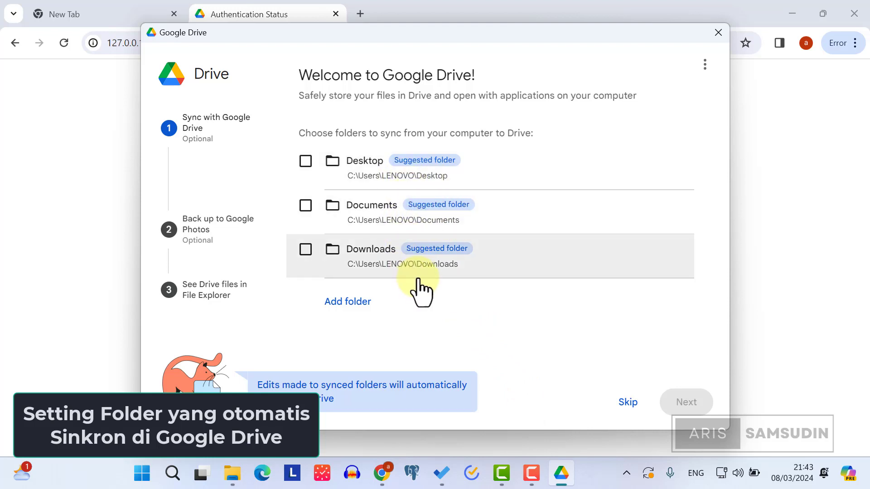
Step: Leave Desktop, Documents and Downloads all unchecked and skip the folder sync step
{"action": "left_click", "coordinate": [305, 162]}
{"action": "left_click", "coordinate": [305, 206]}
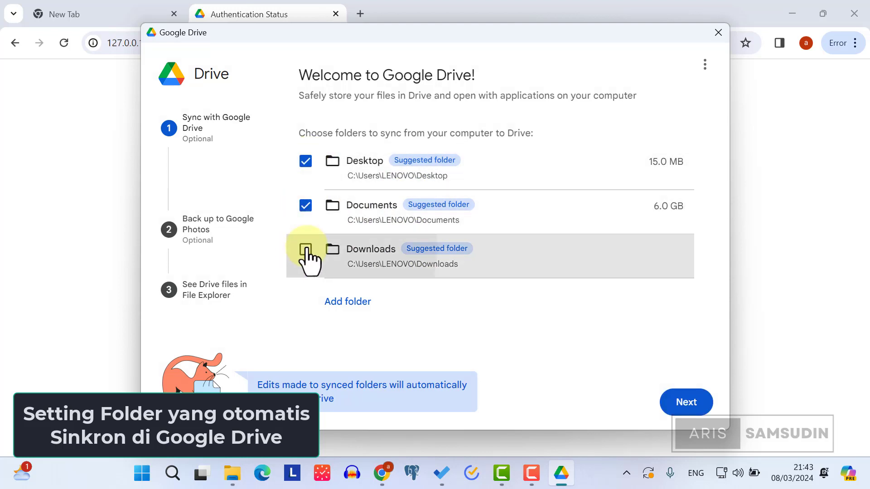
{"action": "left_click", "coordinate": [305, 250]}
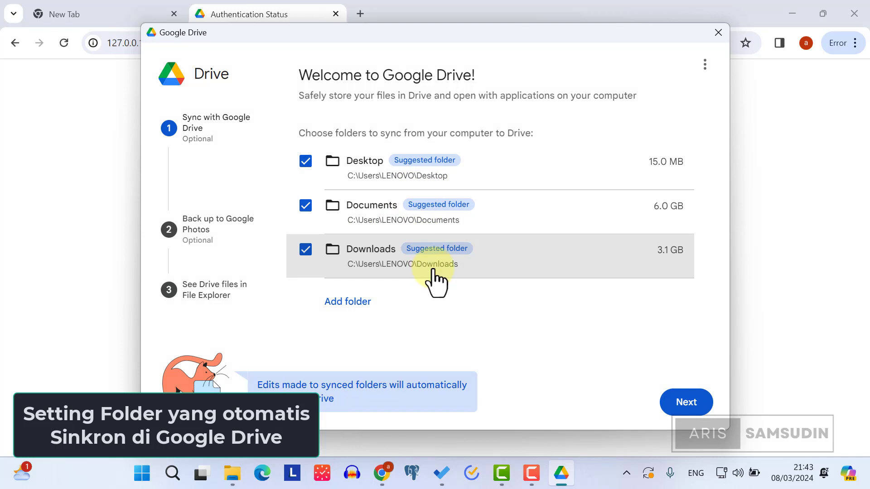
{"action": "left_click", "coordinate": [305, 249]}
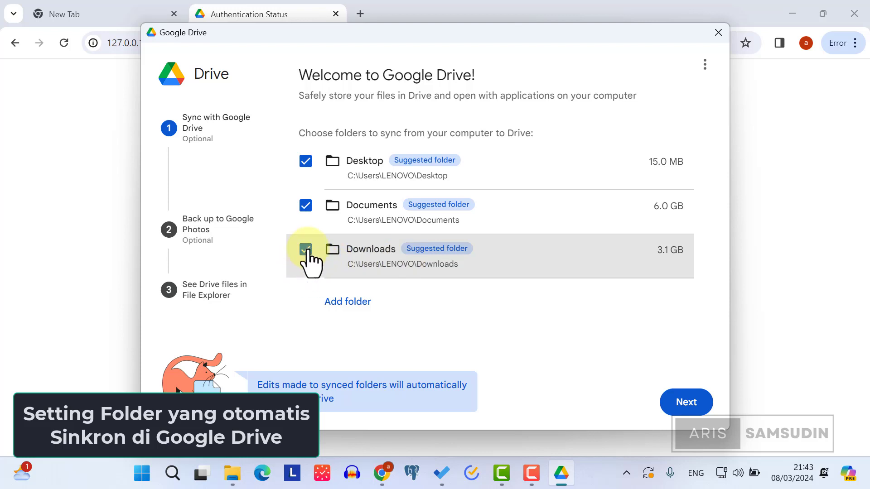
{"action": "left_click", "coordinate": [305, 205]}
{"action": "left_click", "coordinate": [305, 162]}
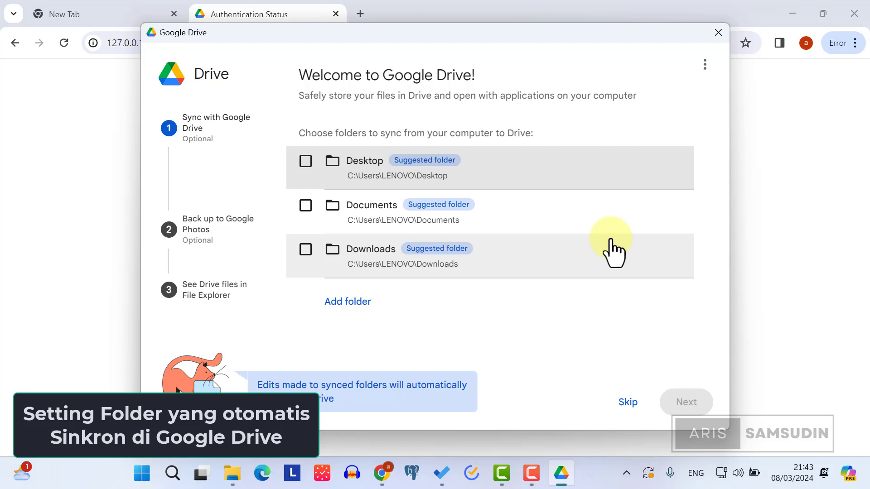
{"action": "left_click", "coordinate": [628, 404]}
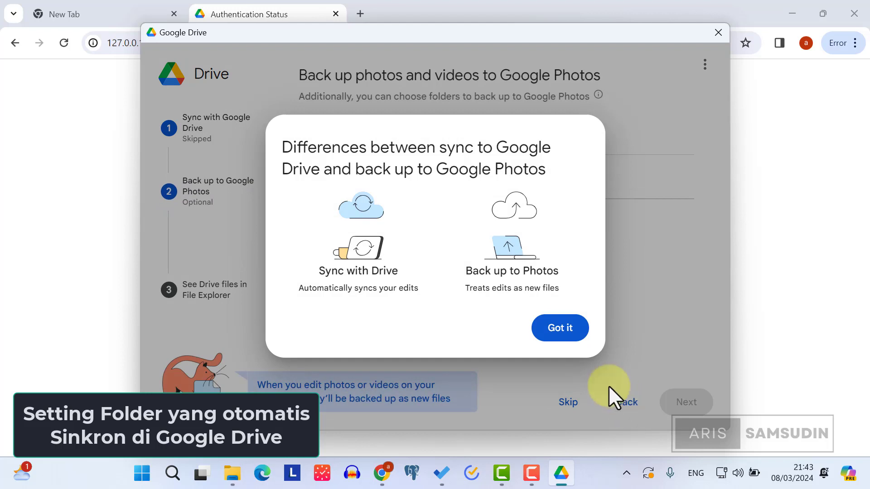
Step: Skip the photo backup with Pictures and Videos cleared, then finish setup and open Drive
{"action": "left_click", "coordinate": [561, 329]}
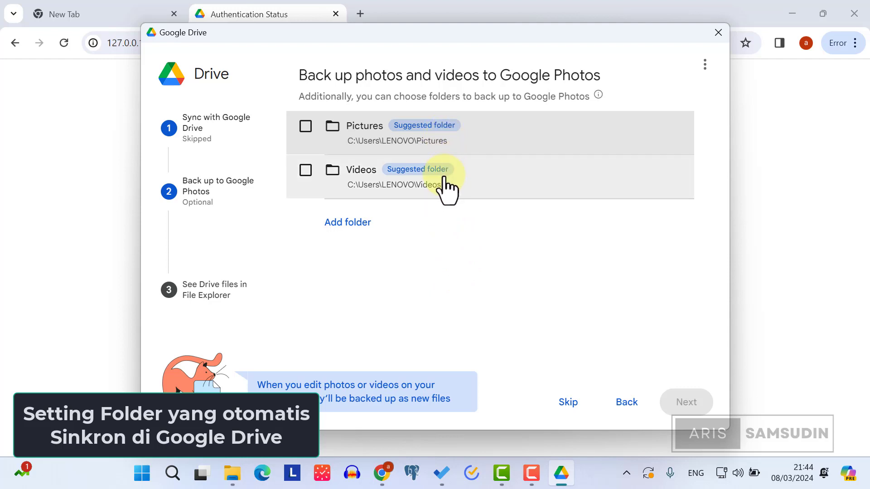
{"action": "left_click", "coordinate": [305, 170]}
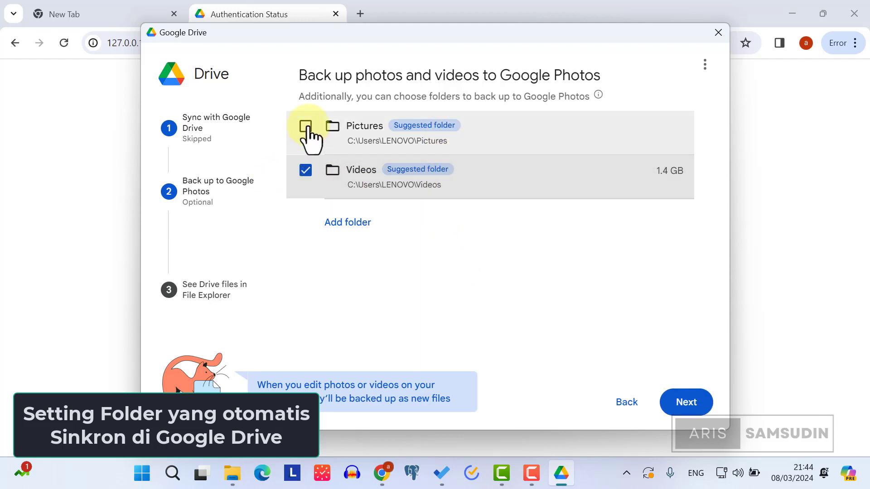
{"action": "left_click", "coordinate": [306, 127]}
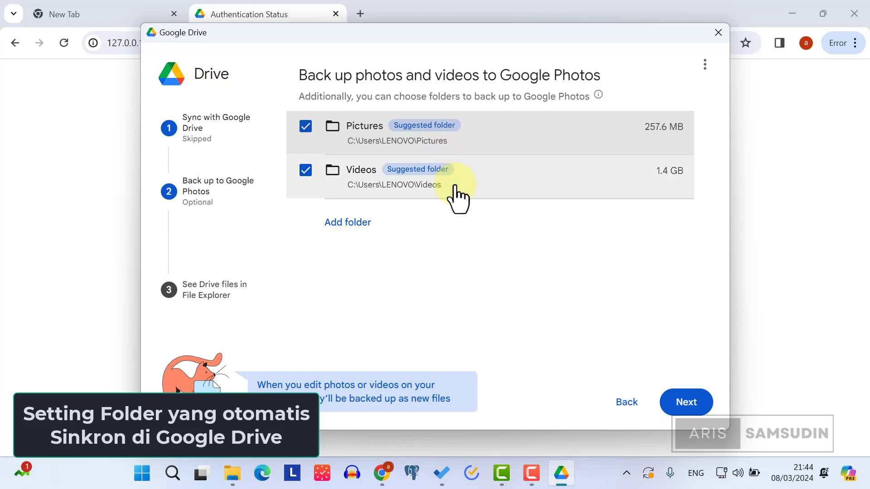
{"action": "left_click", "coordinate": [305, 171]}
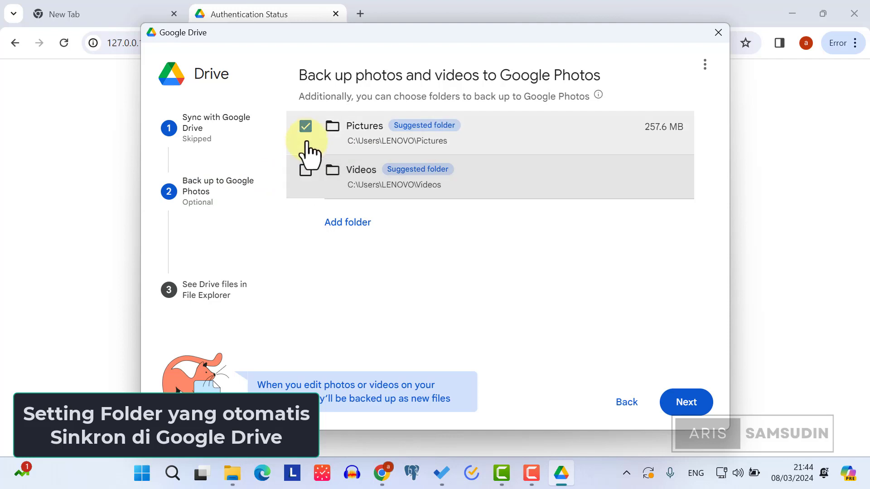
{"action": "left_click", "coordinate": [306, 127]}
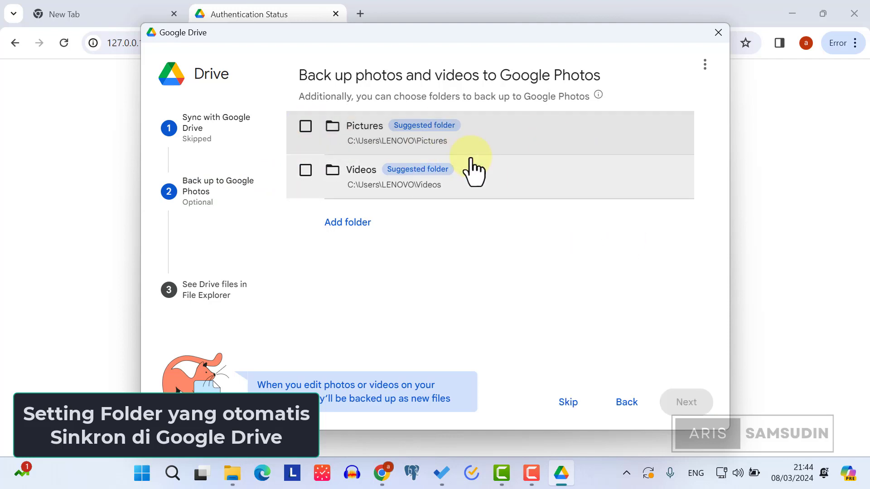
{"action": "left_click", "coordinate": [569, 405]}
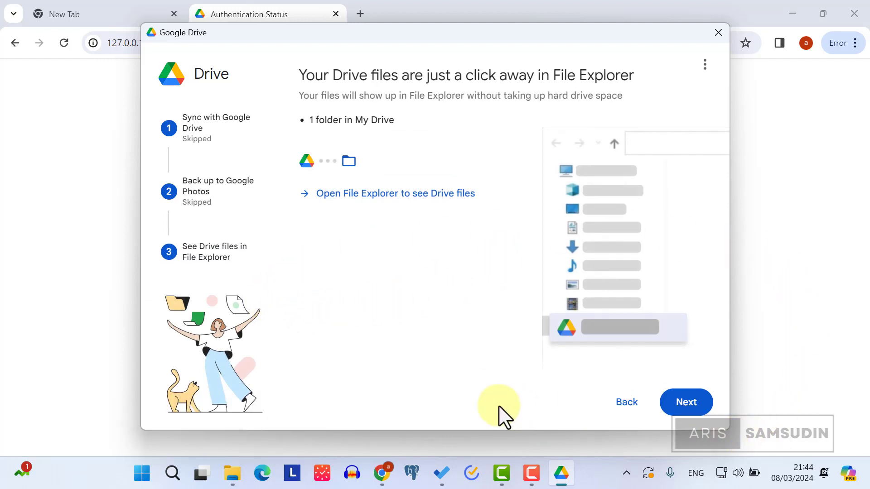
{"action": "left_click", "coordinate": [689, 405]}
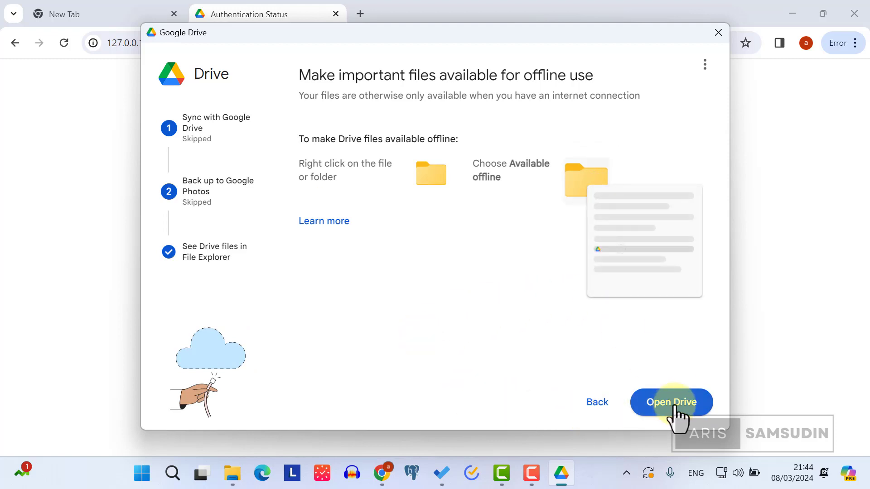
{"action": "left_click", "coordinate": [675, 408]}
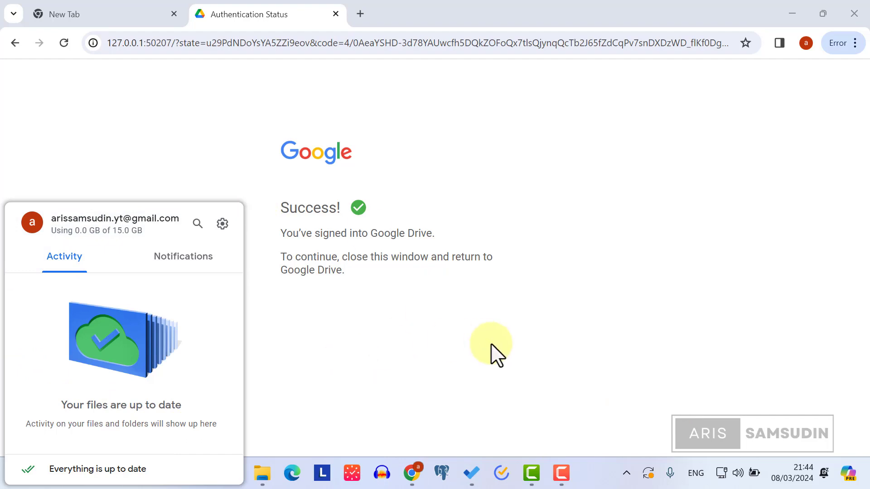
Step: Close the Drive activity panel and show This PC's drives in File Explorer
{"action": "left_click", "coordinate": [496, 356]}
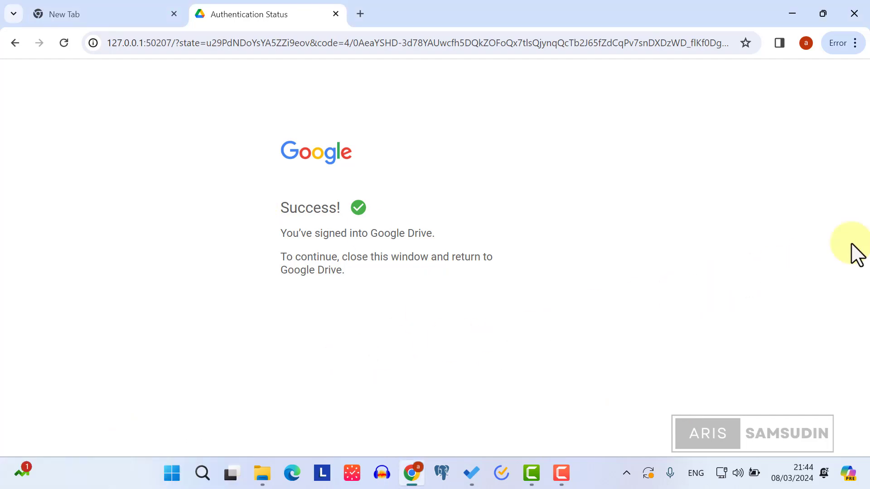
{"action": "left_click", "coordinate": [262, 474]}
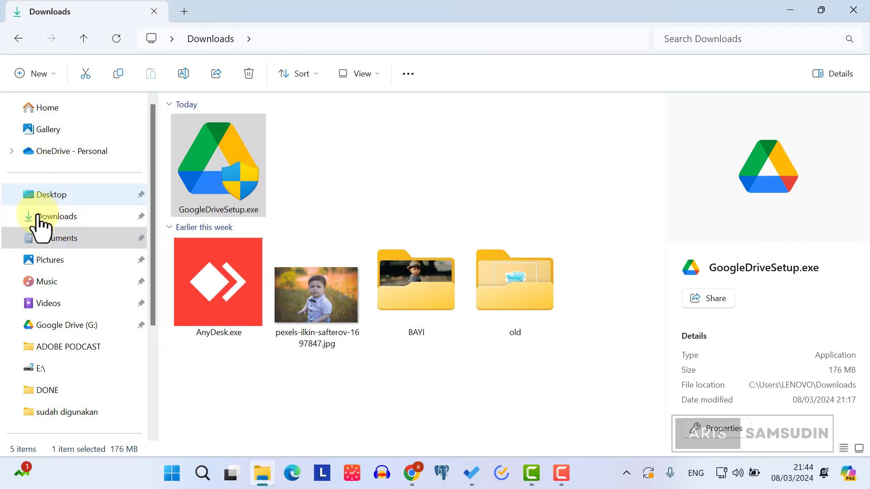
{"action": "scroll", "coordinate": [42, 222], "scroll_direction": "down", "scroll_amount": 4}
{"action": "left_click", "coordinate": [58, 302]}
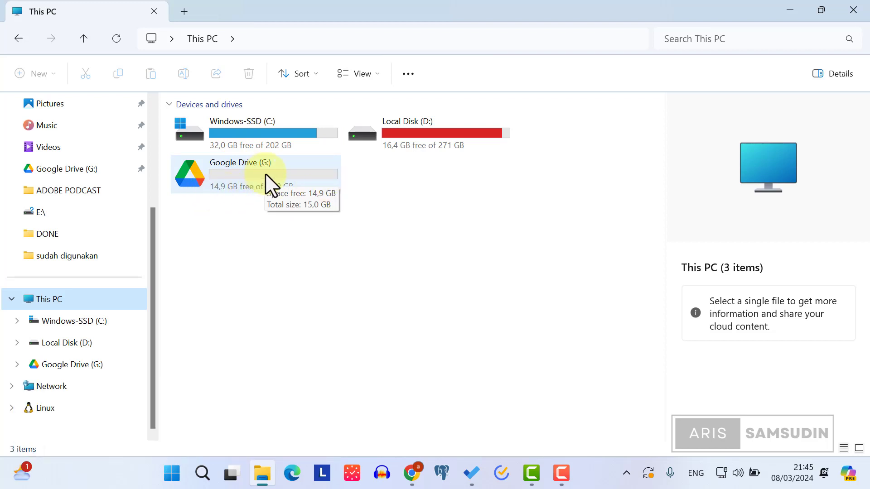
Step: Open Google Drive (G:) > My Drive to see the synced GAMBARKU folder
{"action": "double_click", "coordinate": [271, 185]}
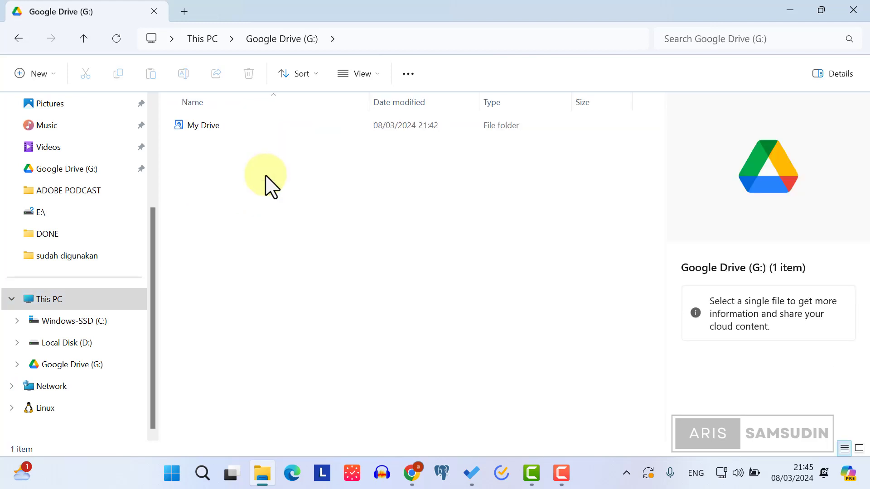
{"action": "double_click", "coordinate": [209, 131]}
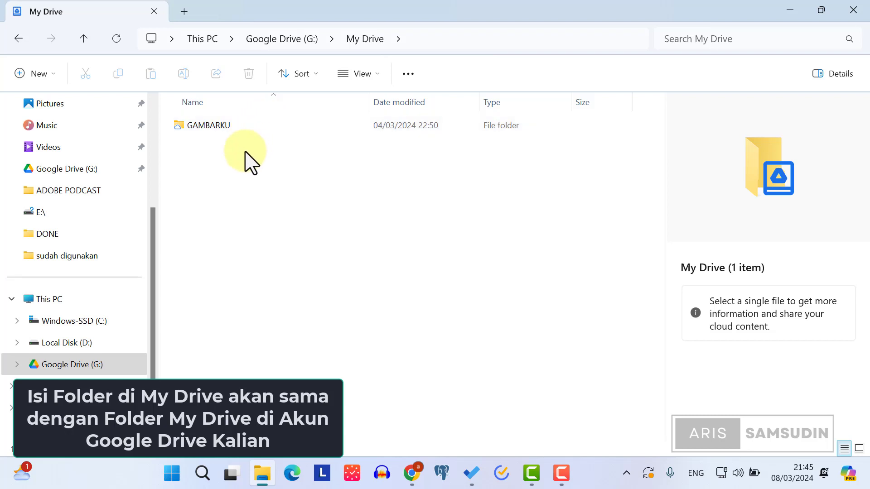
{"action": "mouse_move", "coordinate": [415, 479]}
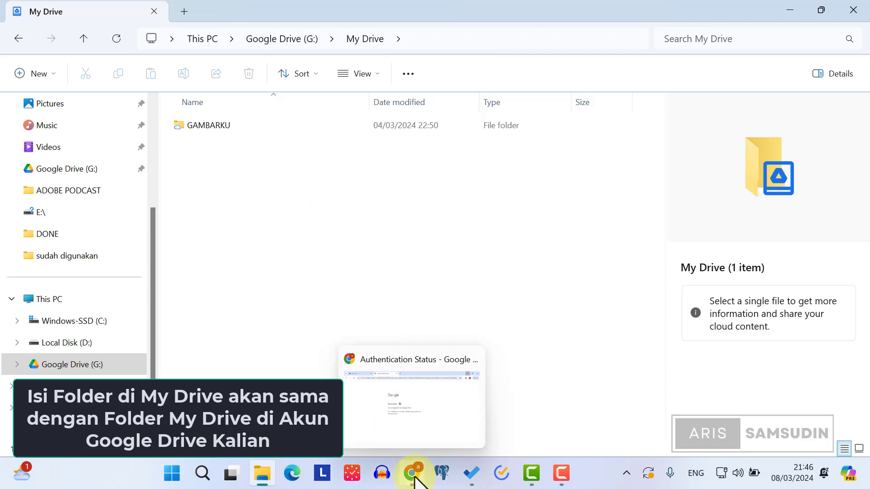
{"action": "left_click", "coordinate": [415, 479]}
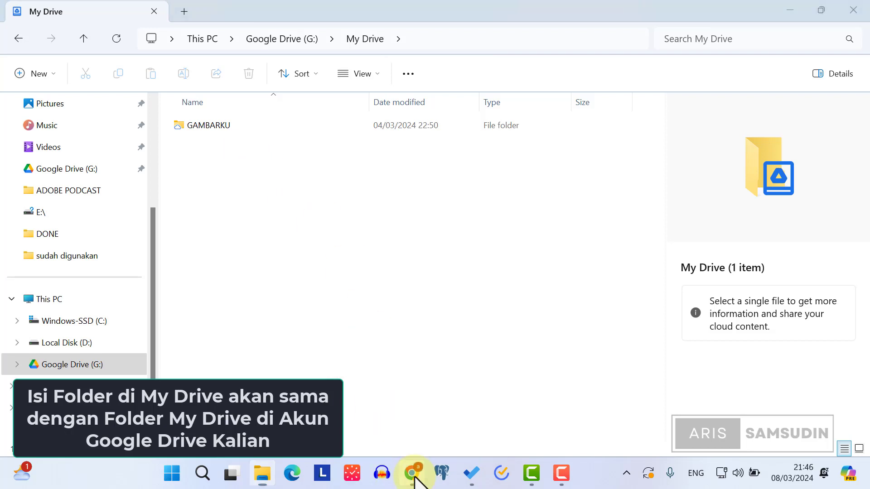
Step: In a new tab, search 'google dr' and go to the Google Drive web app's home page
{"action": "left_click", "coordinate": [145, 19]}
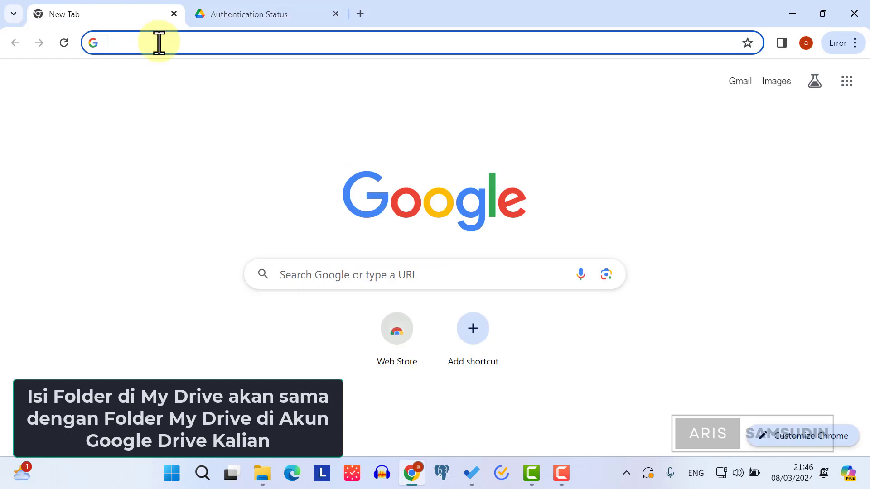
{"action": "type", "text": "google drive"}
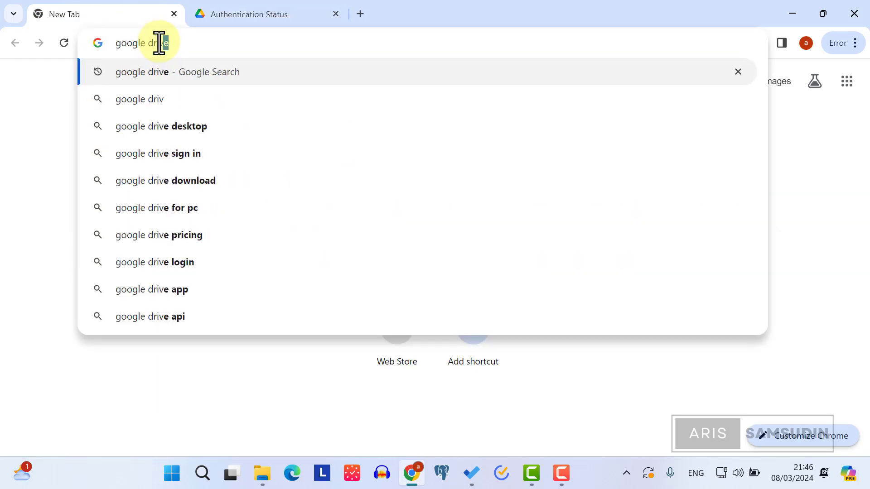
{"action": "key", "text": "Return"}
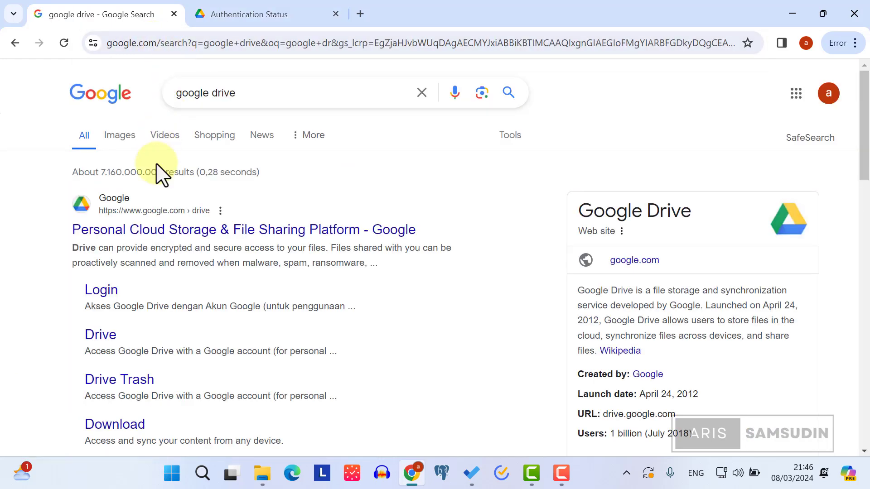
{"action": "left_click", "coordinate": [131, 232]}
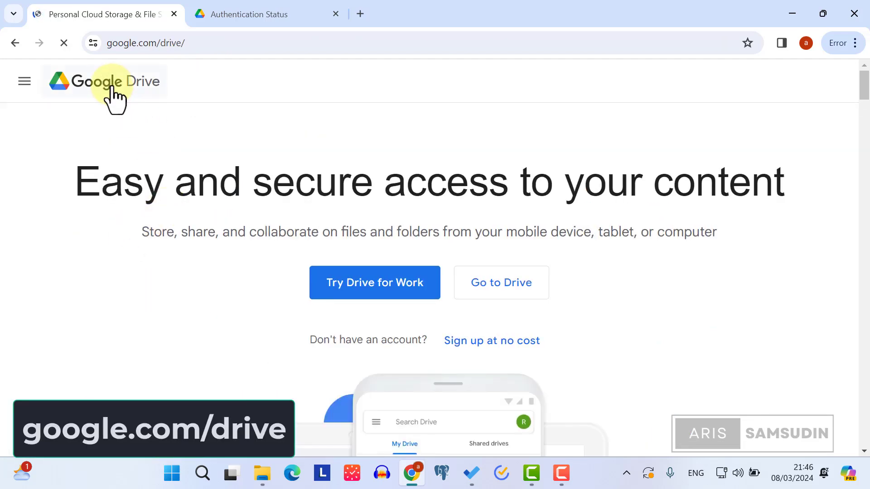
{"action": "left_click", "coordinate": [502, 285]}
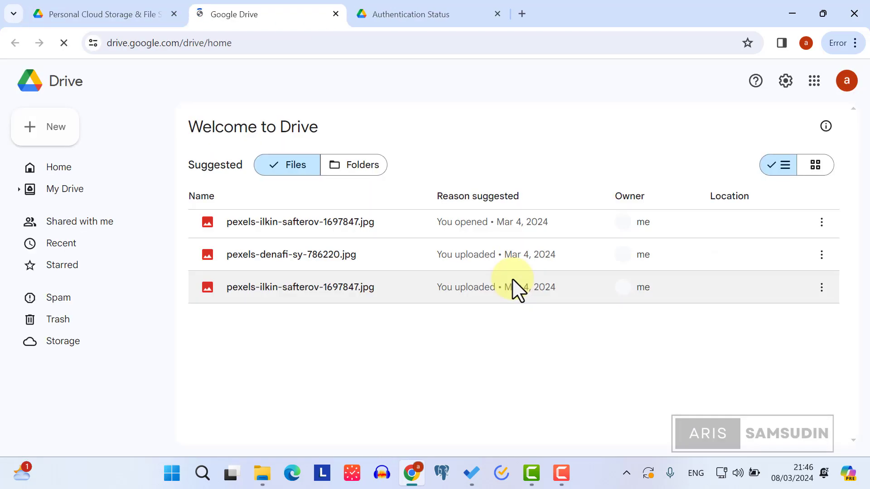
Step: Verify the signed-in account's e-mail, then open web My Drive showing only GAMBARKU
{"action": "left_click", "coordinate": [846, 81]}
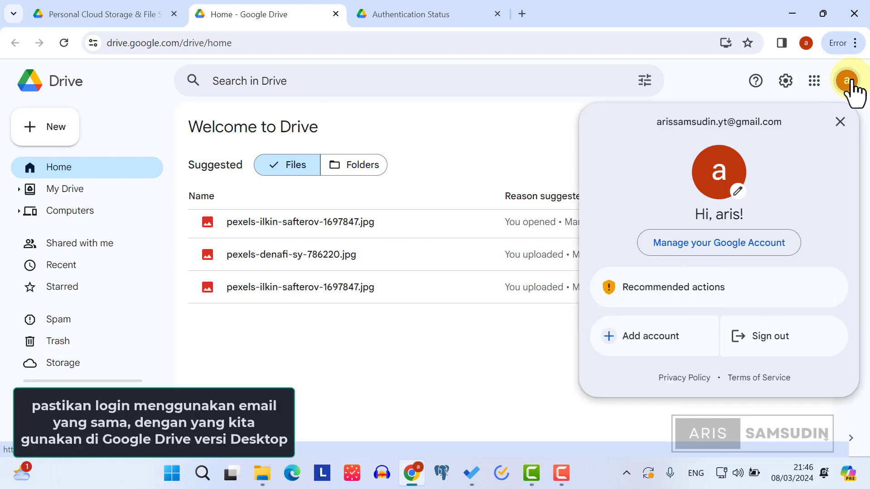
{"action": "left_click_drag", "start_coordinate": [651, 129], "coordinate": [775, 129]}
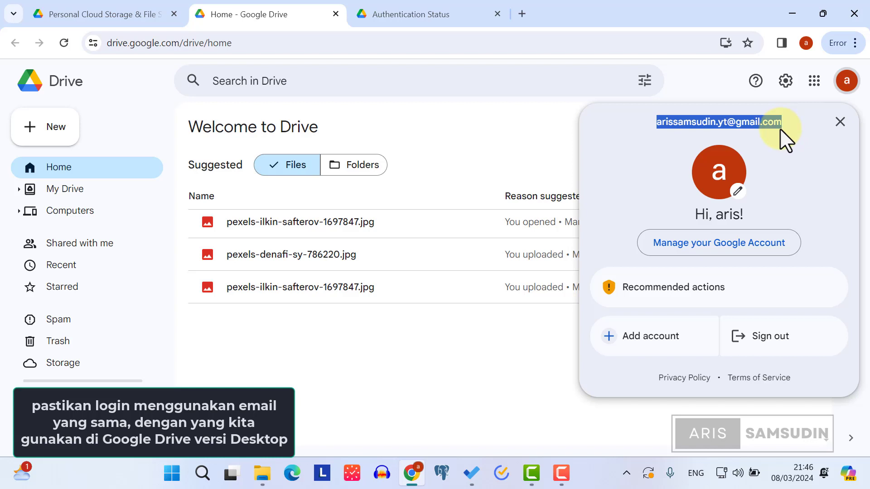
{"action": "left_click", "coordinate": [394, 424]}
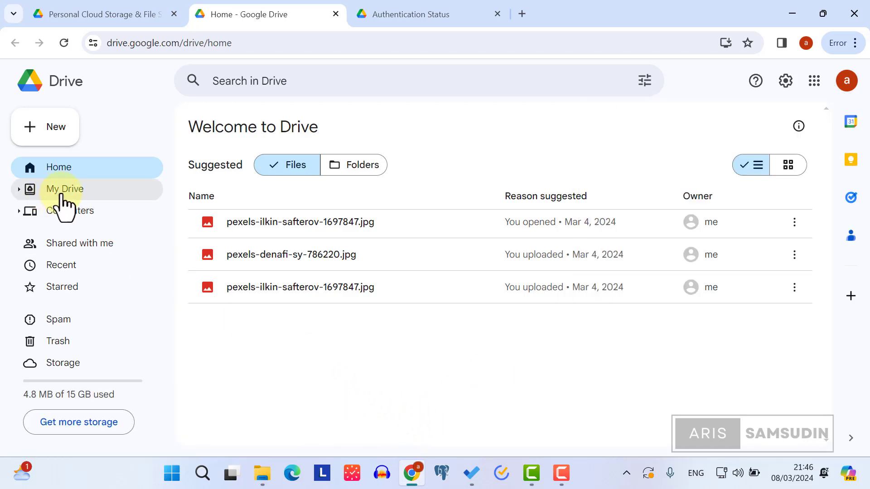
{"action": "left_click", "coordinate": [64, 191]}
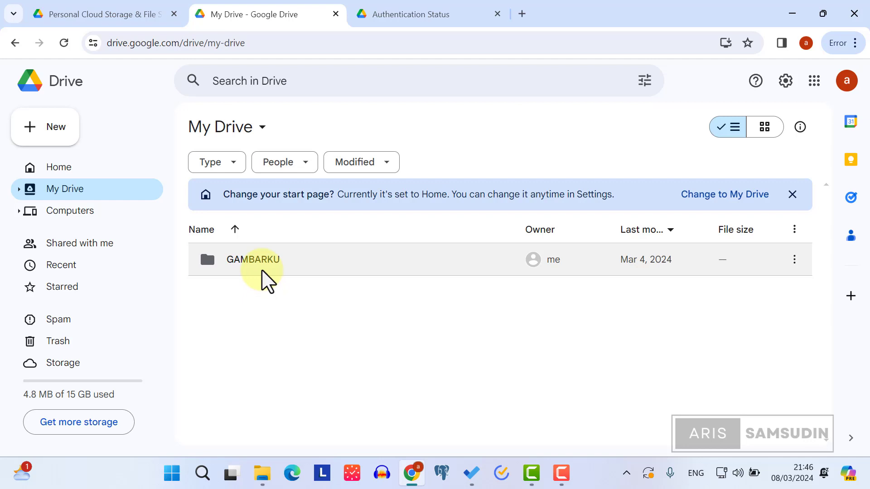
{"action": "left_click_drag", "start_coordinate": [623, 18], "coordinate": [757, 167]}
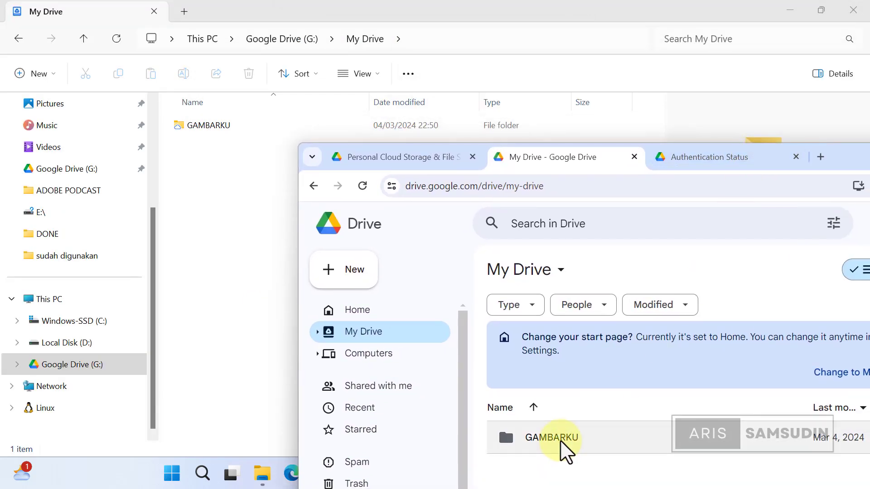
Step: Add a new folder named DOKUMENKU in G: My Drive using New > Folder
{"action": "left_click", "coordinate": [221, 186]}
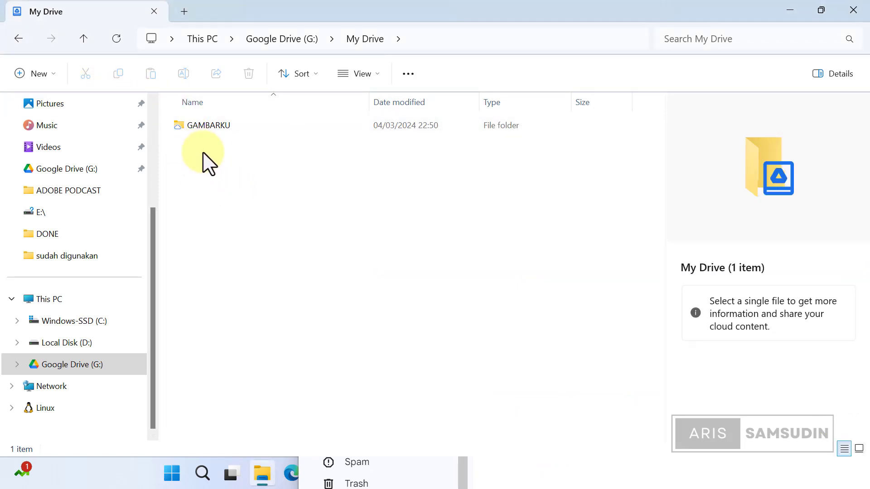
{"action": "right_click", "coordinate": [217, 157]}
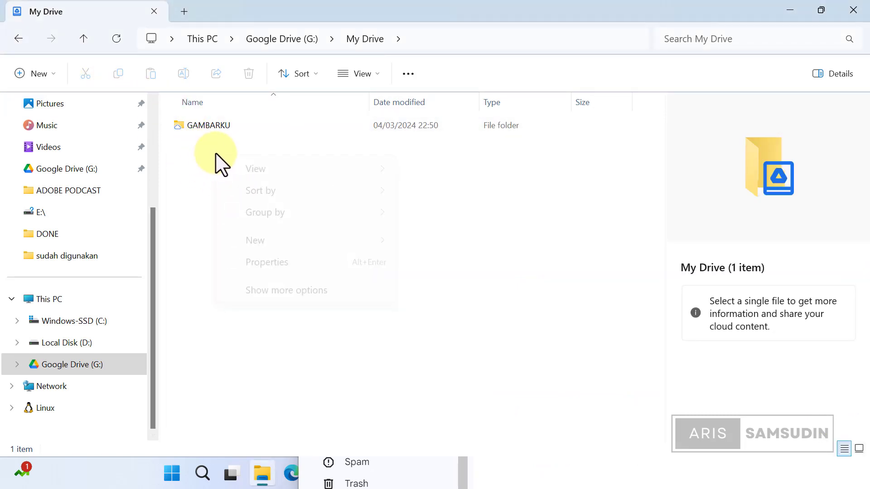
{"action": "mouse_move", "coordinate": [315, 241]}
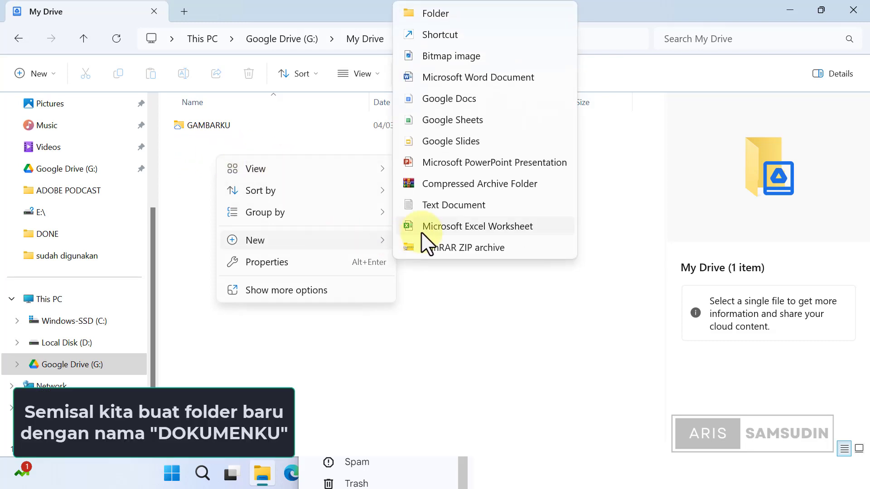
{"action": "left_click", "coordinate": [458, 13]}
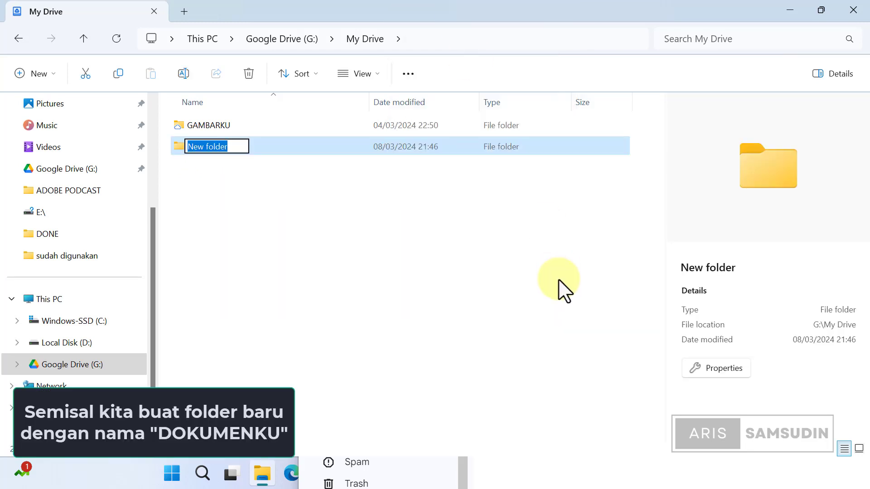
{"action": "key", "text": "Caps_Lock"}
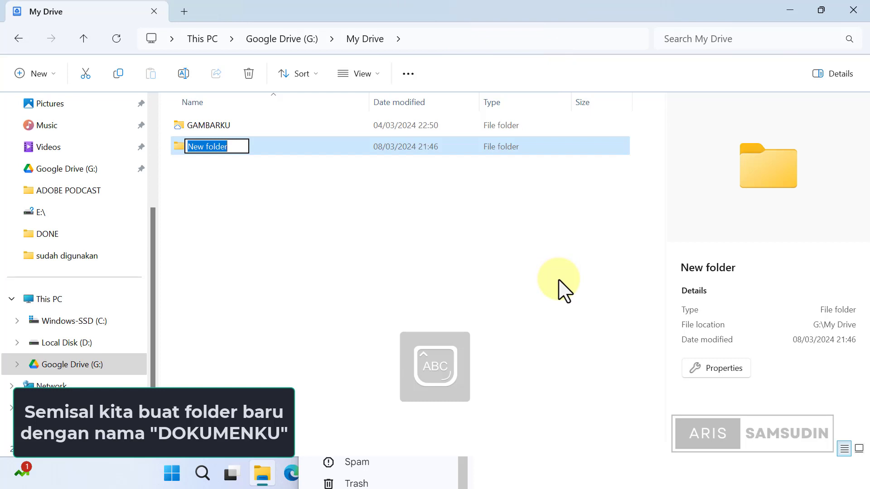
{"action": "type", "text": "DOKUMENK"}
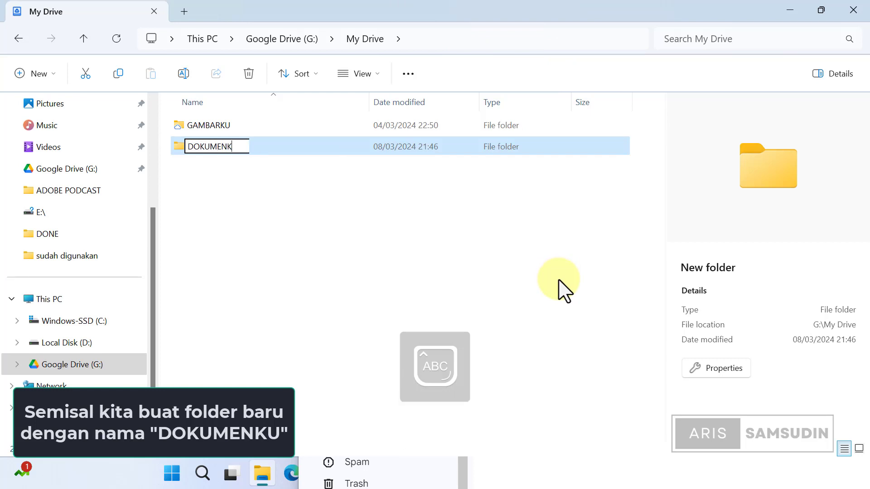
{"action": "type", "text": "U"}
{"action": "key", "text": "Return"}
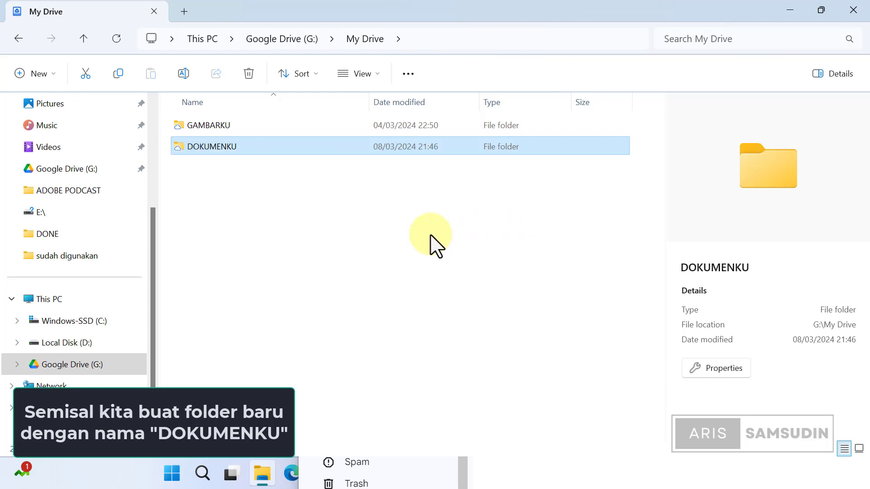
{"action": "left_click", "coordinate": [433, 243]}
Step: Bring the Drive browser forward to see DOKUMENKU synced beside GAMBARKU in web My Drive
{"action": "left_click", "coordinate": [466, 479]}
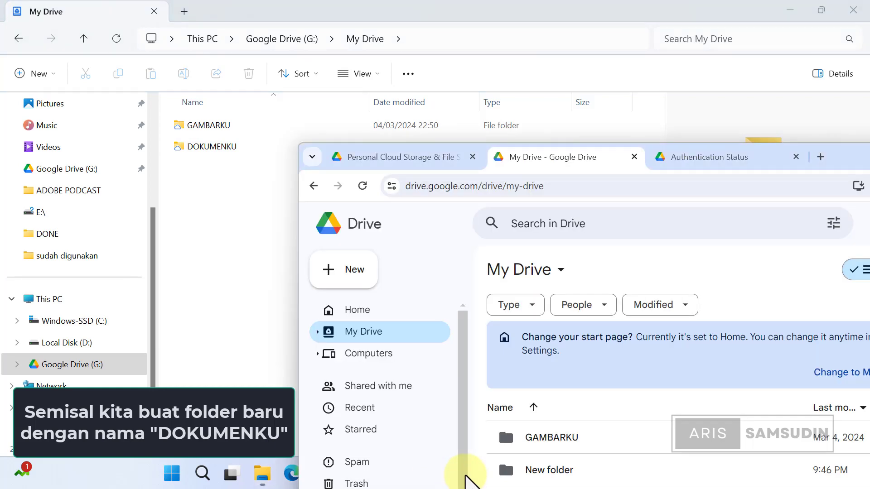
{"action": "left_click_drag", "start_coordinate": [849, 168], "coordinate": [628, 9]}
{"action": "right_click", "coordinate": [388, 346]}
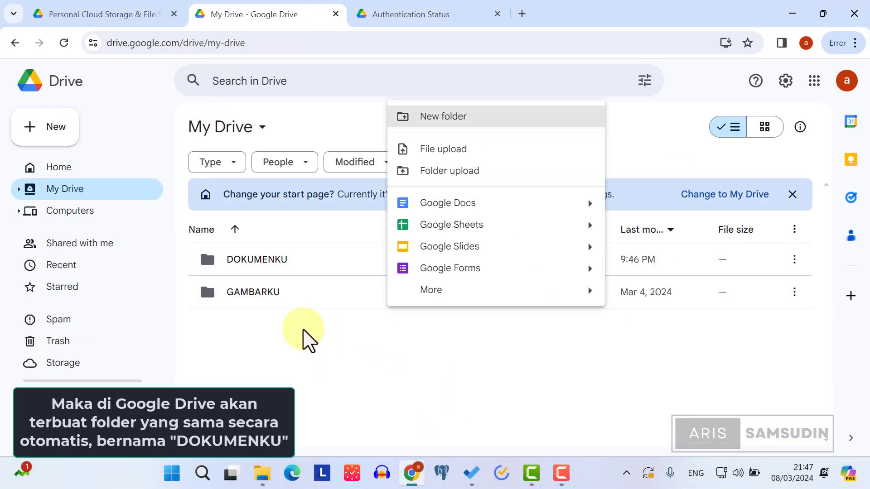
{"action": "left_click", "coordinate": [308, 340]}
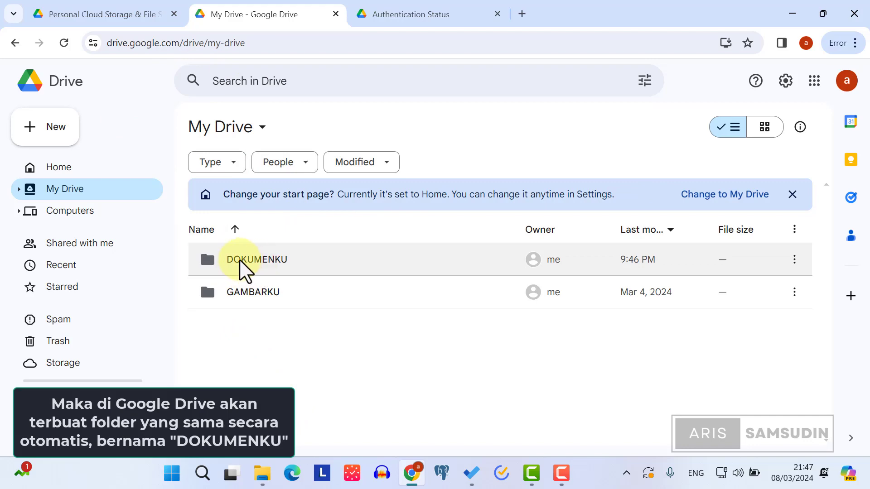
{"action": "left_click", "coordinate": [825, 12]}
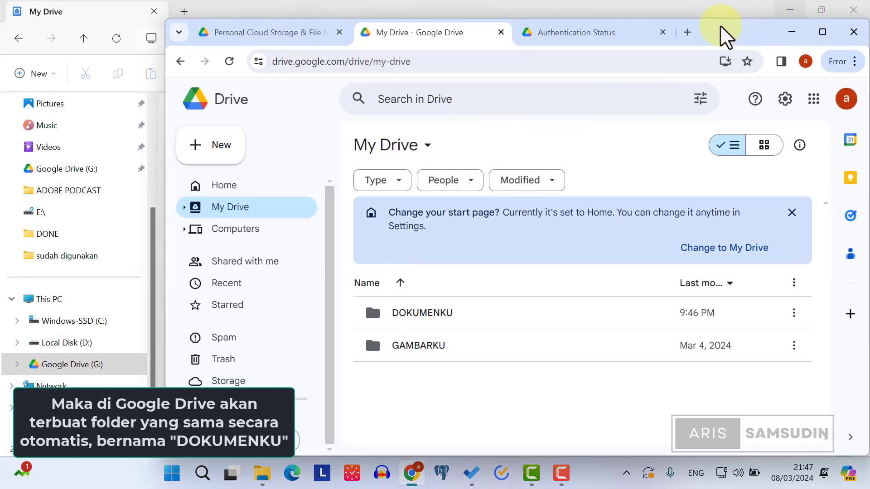
Step: Tile the Drive browser on the right and Explorer on the left, then open Documents
{"action": "left_click_drag", "start_coordinate": [725, 35], "coordinate": [868, 278]}
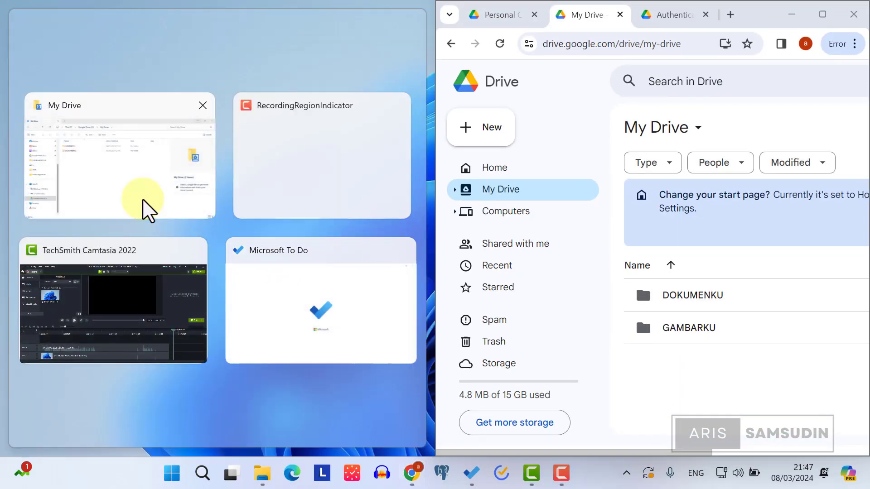
{"action": "left_click", "coordinate": [120, 183]}
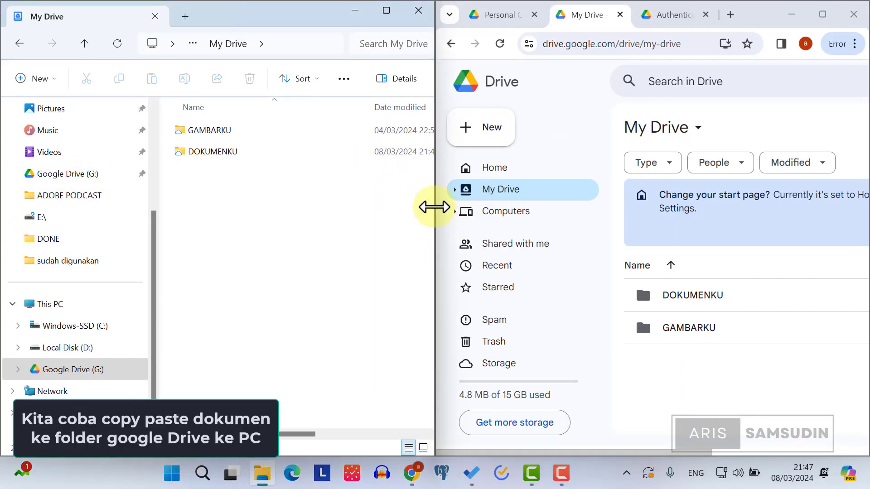
{"action": "left_click_drag", "start_coordinate": [435, 208], "coordinate": [512, 208]}
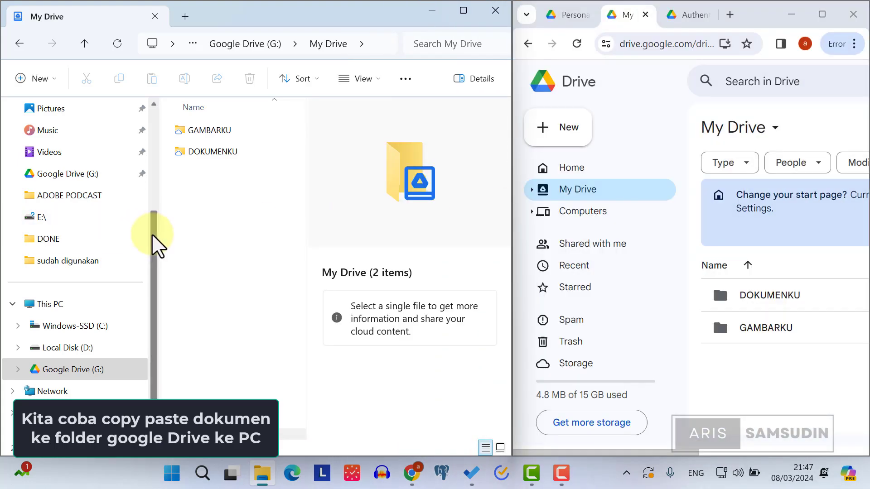
{"action": "left_click_drag", "start_coordinate": [155, 243], "coordinate": [161, 132]}
{"action": "left_click", "coordinate": [59, 247]}
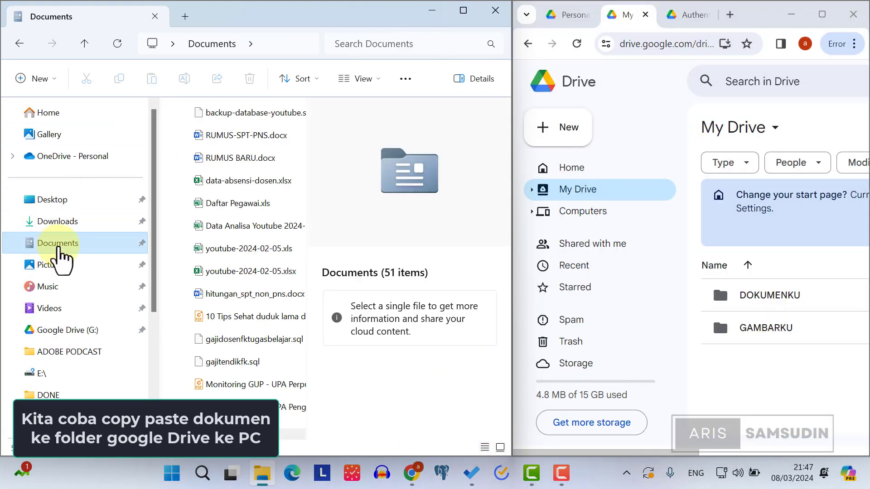
Step: Copy '10 Tips Sehat duduk lama di depan komputer_pagenumber.pdf' from Documents
{"action": "left_click", "coordinate": [272, 317]}
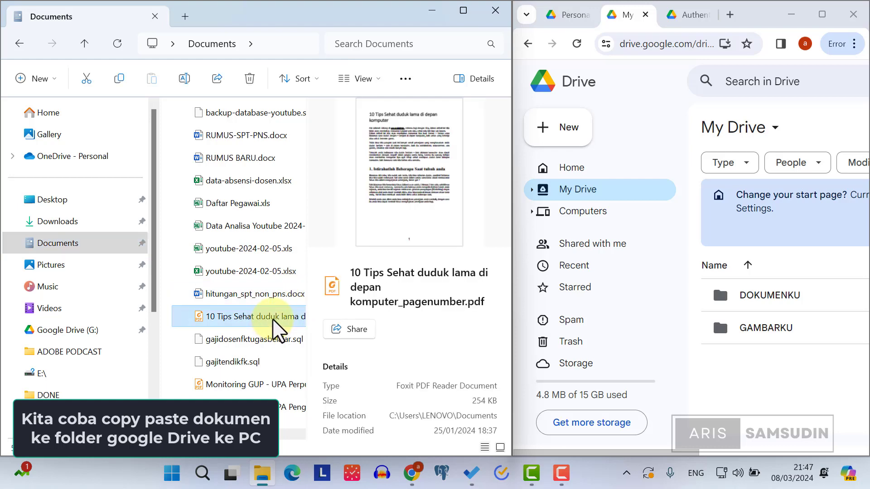
{"action": "right_click", "coordinate": [273, 320]}
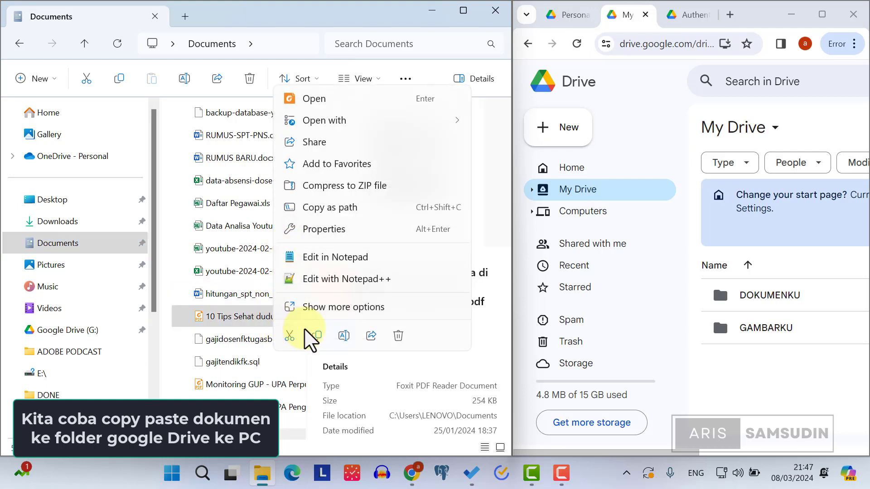
{"action": "left_click", "coordinate": [315, 307]}
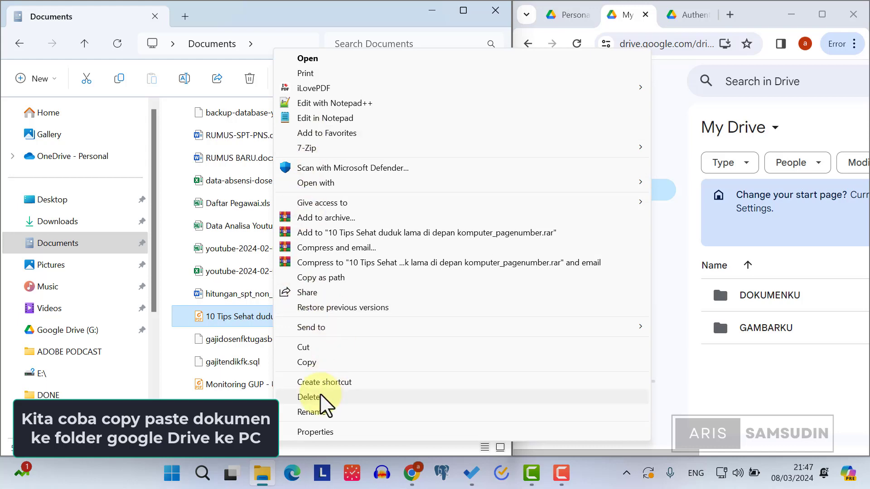
{"action": "left_click", "coordinate": [328, 362]}
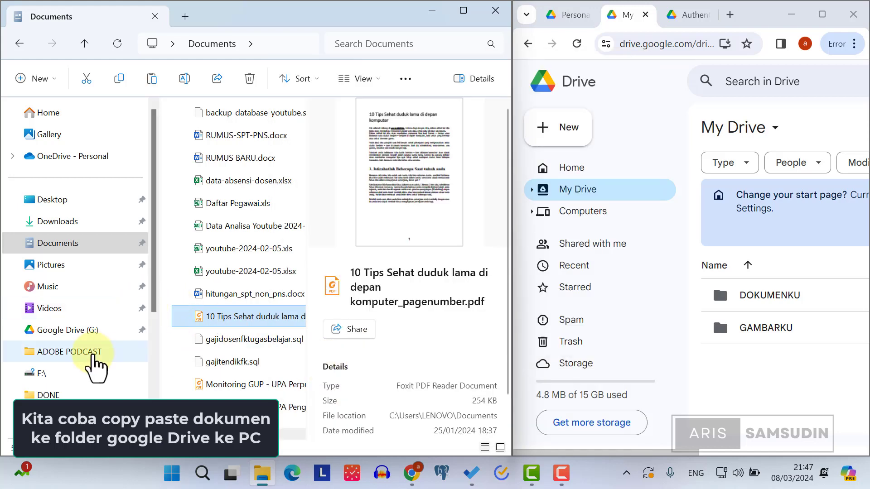
Step: Paste the PDF into the DOKUMENKU folder under Google Drive (G:) > My Drive
{"action": "scroll", "coordinate": [91, 368], "scroll_direction": "down", "scroll_amount": 5}
{"action": "left_click", "coordinate": [82, 349]}
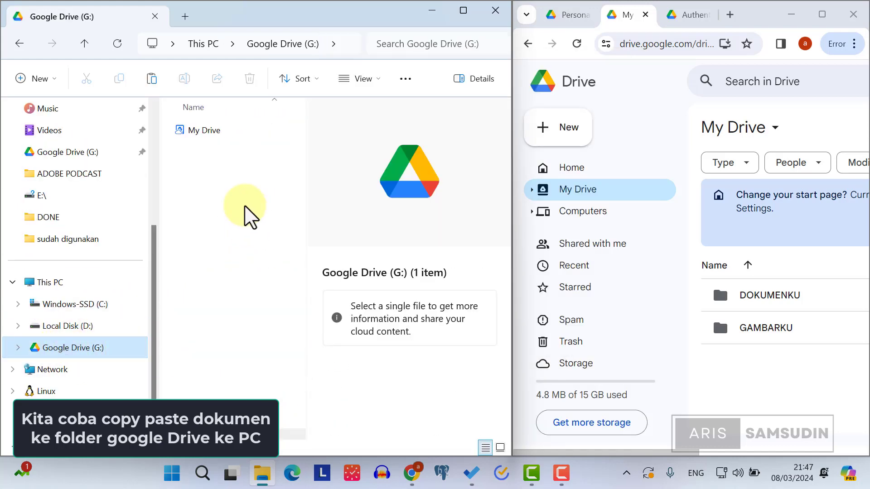
{"action": "double_click", "coordinate": [204, 132]}
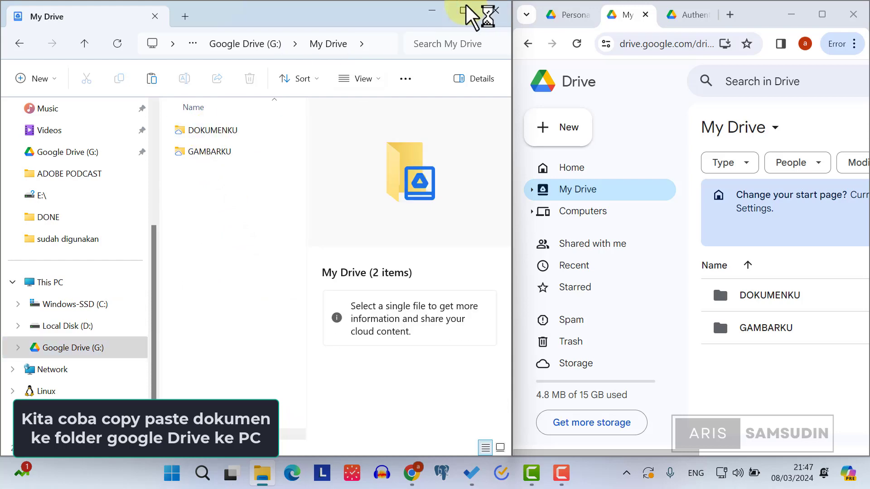
{"action": "left_click", "coordinate": [464, 10]}
{"action": "left_click", "coordinate": [219, 134]}
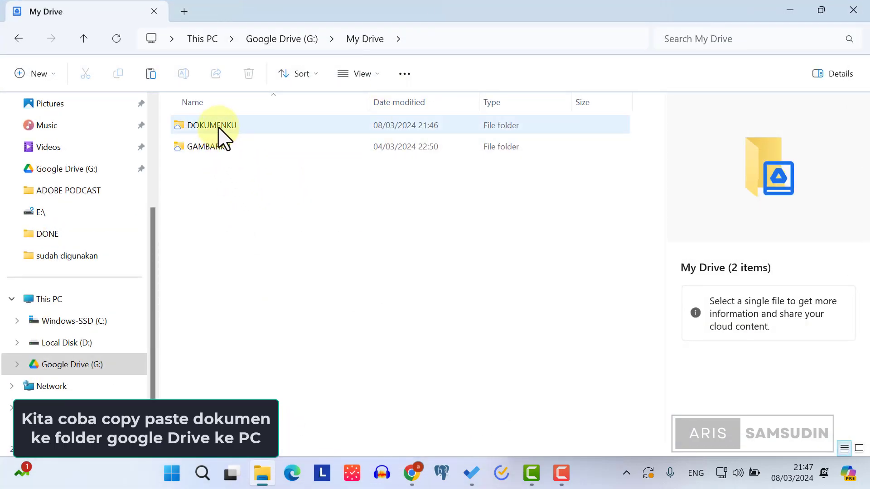
{"action": "double_click", "coordinate": [223, 135]}
{"action": "right_click", "coordinate": [240, 161]}
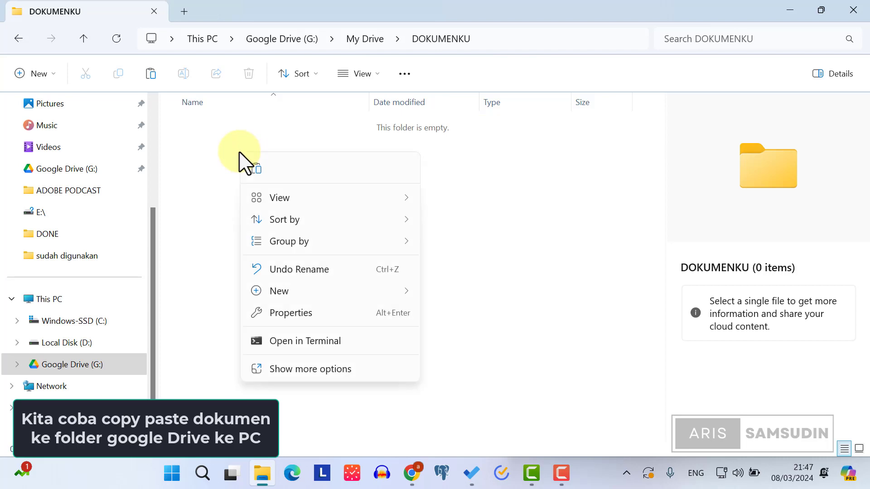
{"action": "left_click", "coordinate": [287, 375]}
{"action": "left_click", "coordinate": [287, 248]}
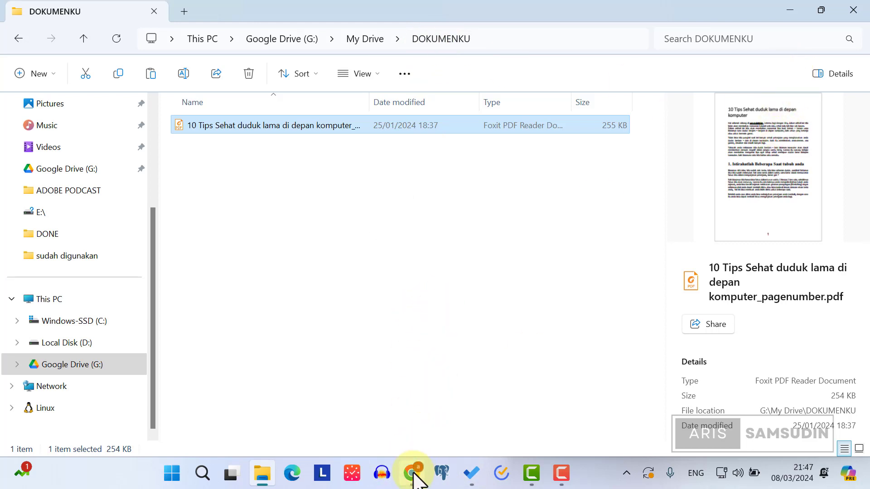
Step: Open web DOKUMENKU in its own window beside Explorer, showing the synced 10 Tips Sehat PDF
{"action": "left_click", "coordinate": [413, 474]}
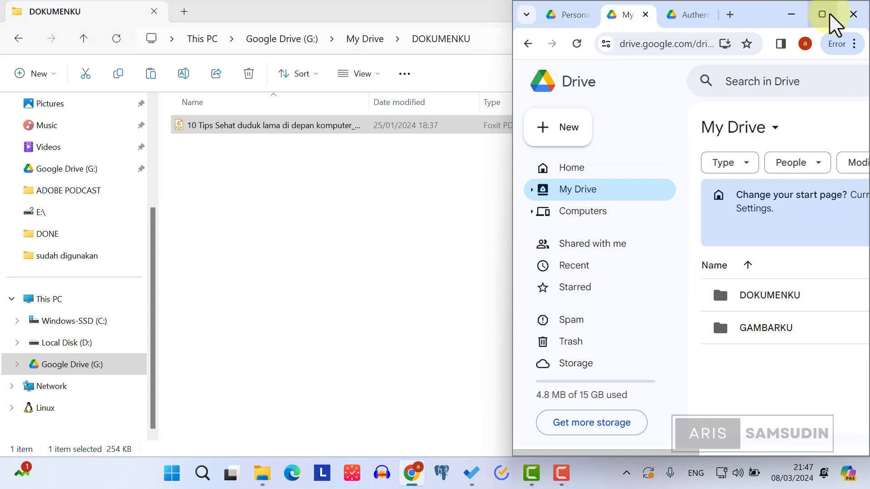
{"action": "left_click", "coordinate": [822, 15]}
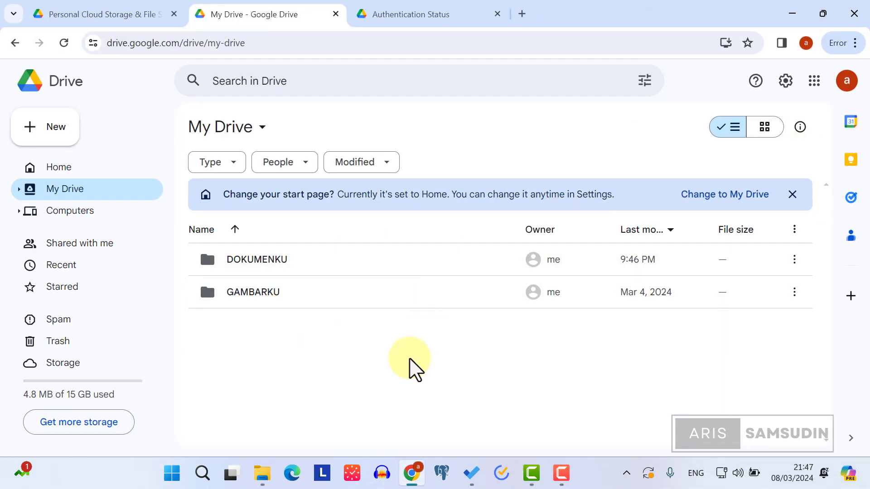
{"action": "left_click", "coordinate": [257, 265]}
{"action": "double_click", "coordinate": [257, 265]}
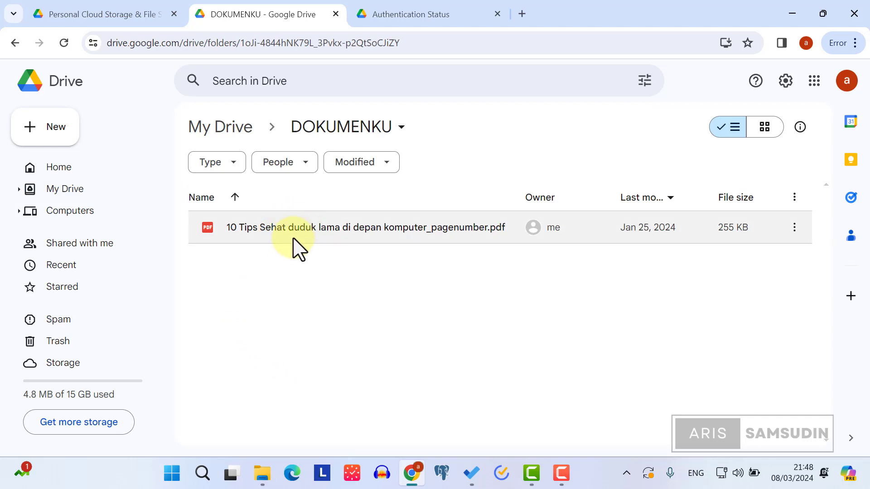
{"action": "left_click_drag", "start_coordinate": [592, 15], "coordinate": [789, 239]}
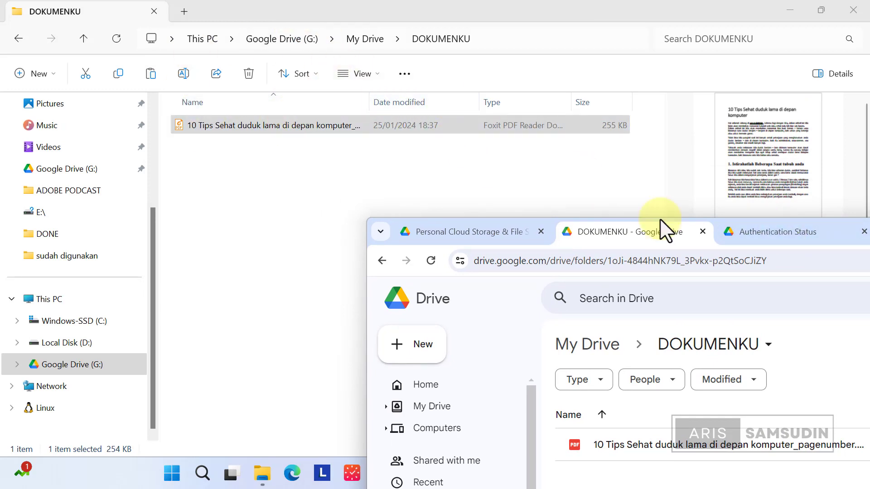
{"action": "left_click_drag", "start_coordinate": [654, 231], "coordinate": [603, 54]}
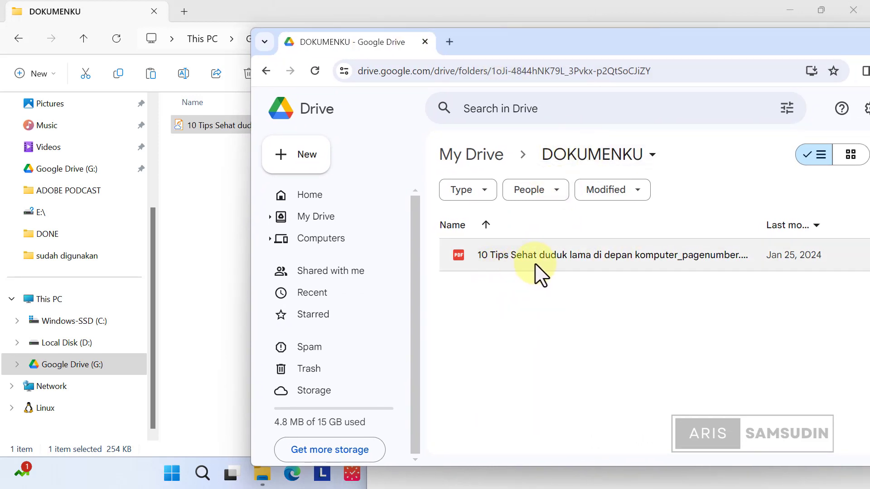
{"action": "left_click_drag", "start_coordinate": [612, 39], "coordinate": [511, 54]}
Step: Move the 10 Tips Sehat PDF in web DOKUMENKU to the Drive trash
{"action": "left_click", "coordinate": [467, 266]}
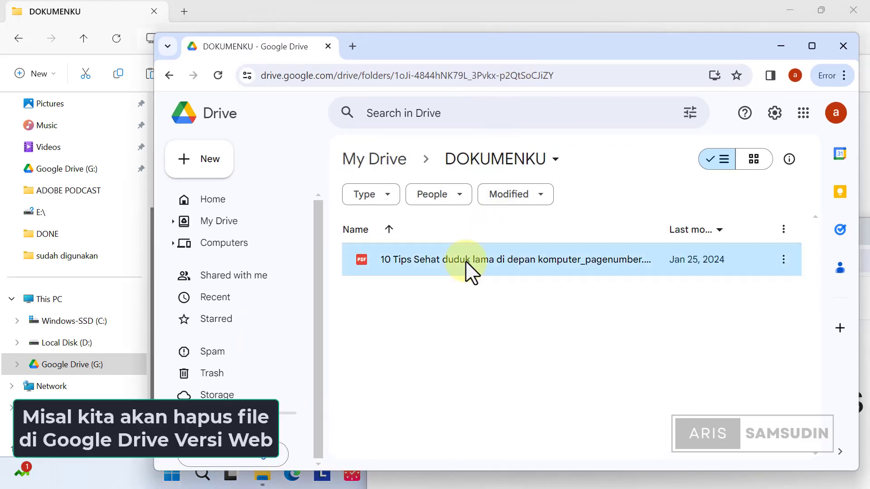
{"action": "right_click", "coordinate": [467, 260]}
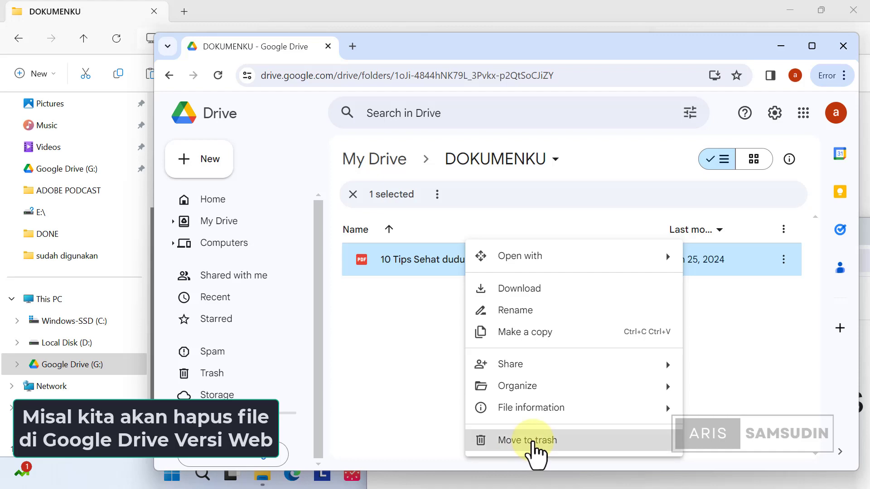
{"action": "left_click", "coordinate": [535, 444]}
{"action": "left_click", "coordinate": [465, 9]}
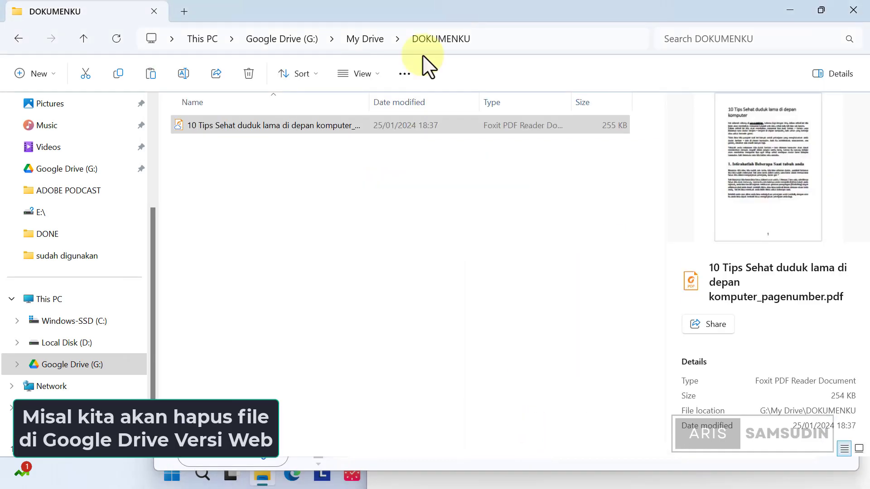
Step: Refresh the local DOKUMENKU folder twice until the PDF disappears and it shows empty
{"action": "right_click", "coordinate": [280, 208]}
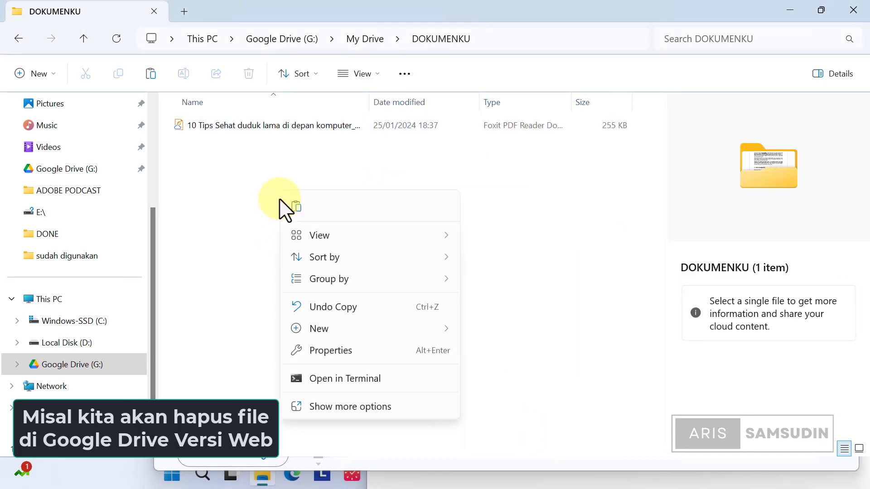
{"action": "left_click", "coordinate": [389, 407]}
{"action": "left_click", "coordinate": [344, 256]}
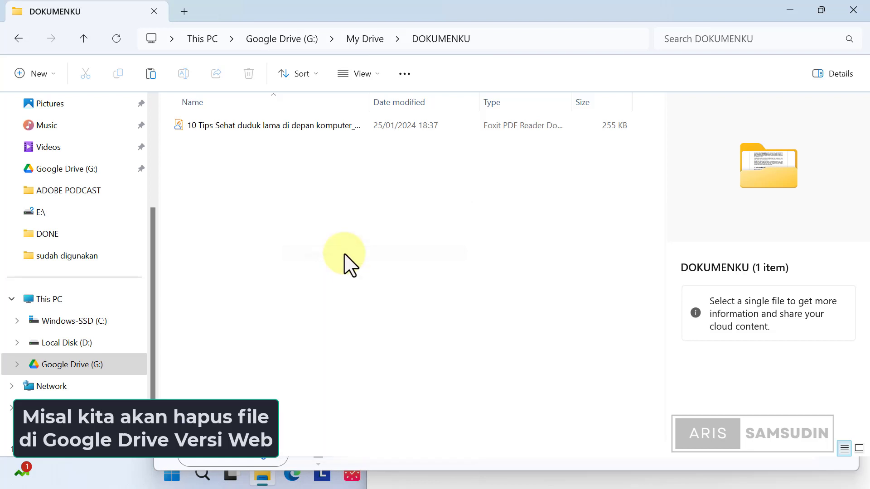
{"action": "right_click", "coordinate": [356, 192]}
{"action": "mouse_move", "coordinate": [385, 265]}
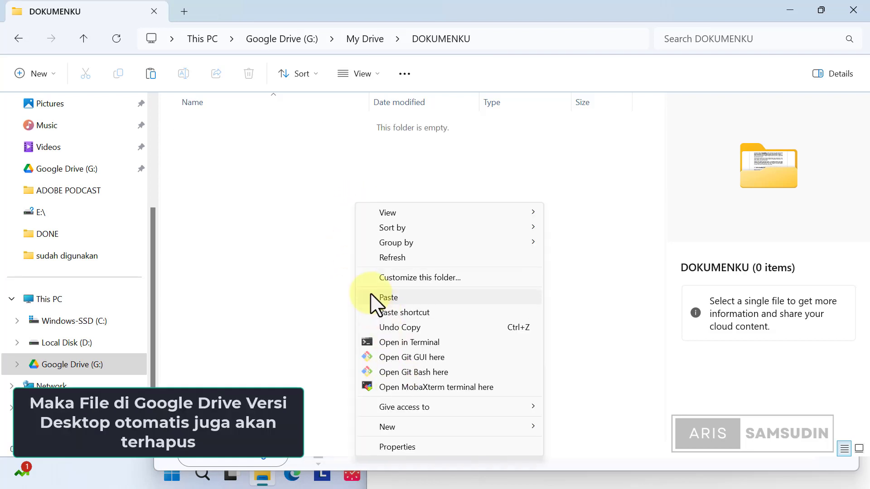
{"action": "left_click", "coordinate": [312, 253]}
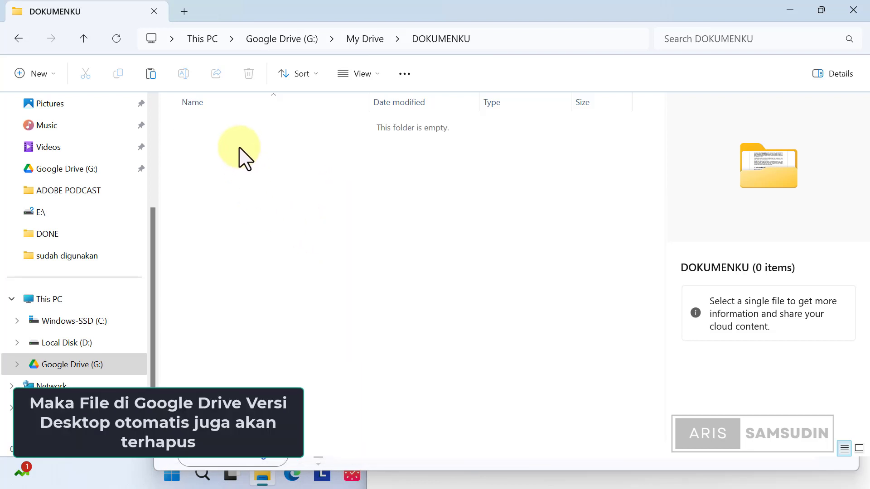